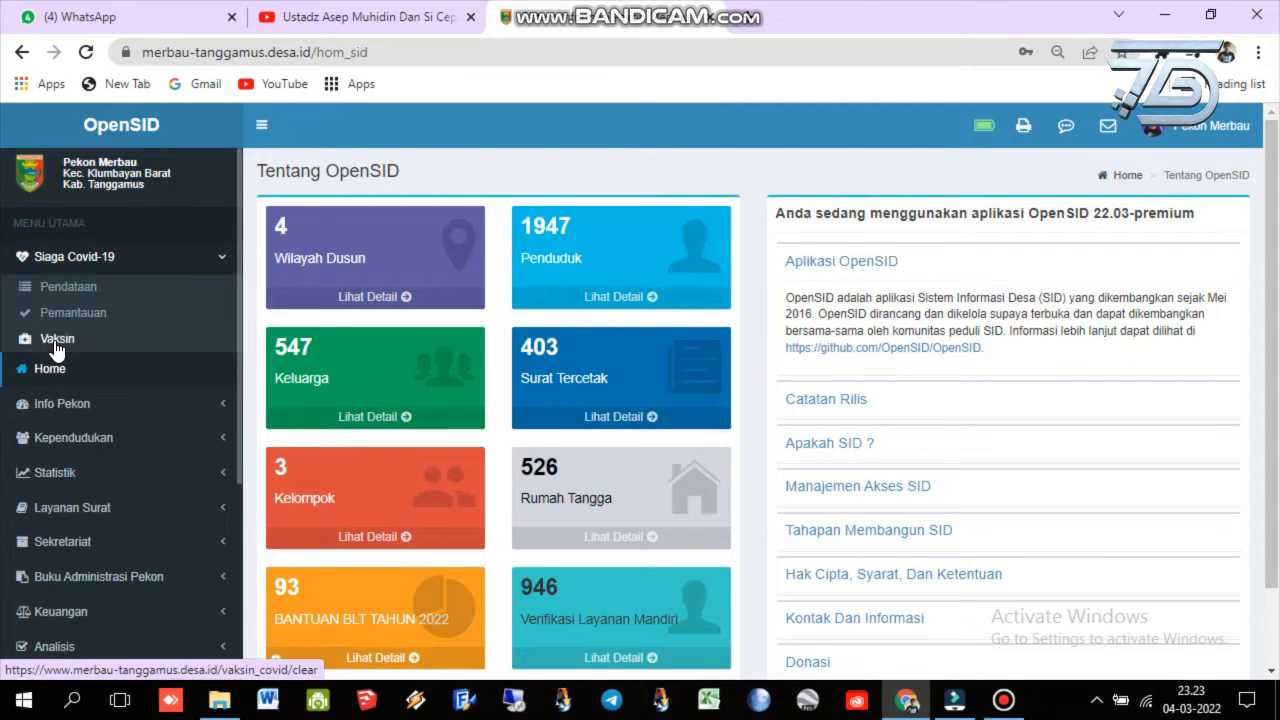
- Open the Covid-19 vaccine recipient list and view the data import instructions without importing a file
click(55, 342)
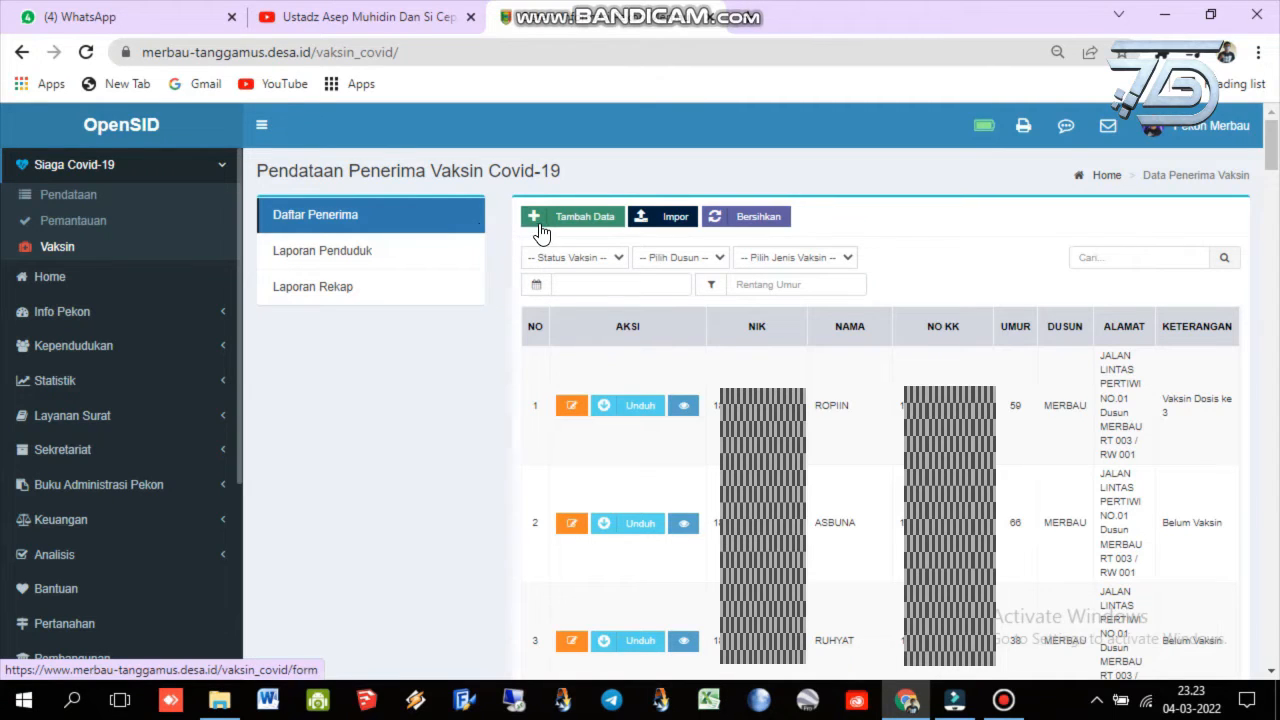
click(664, 217)
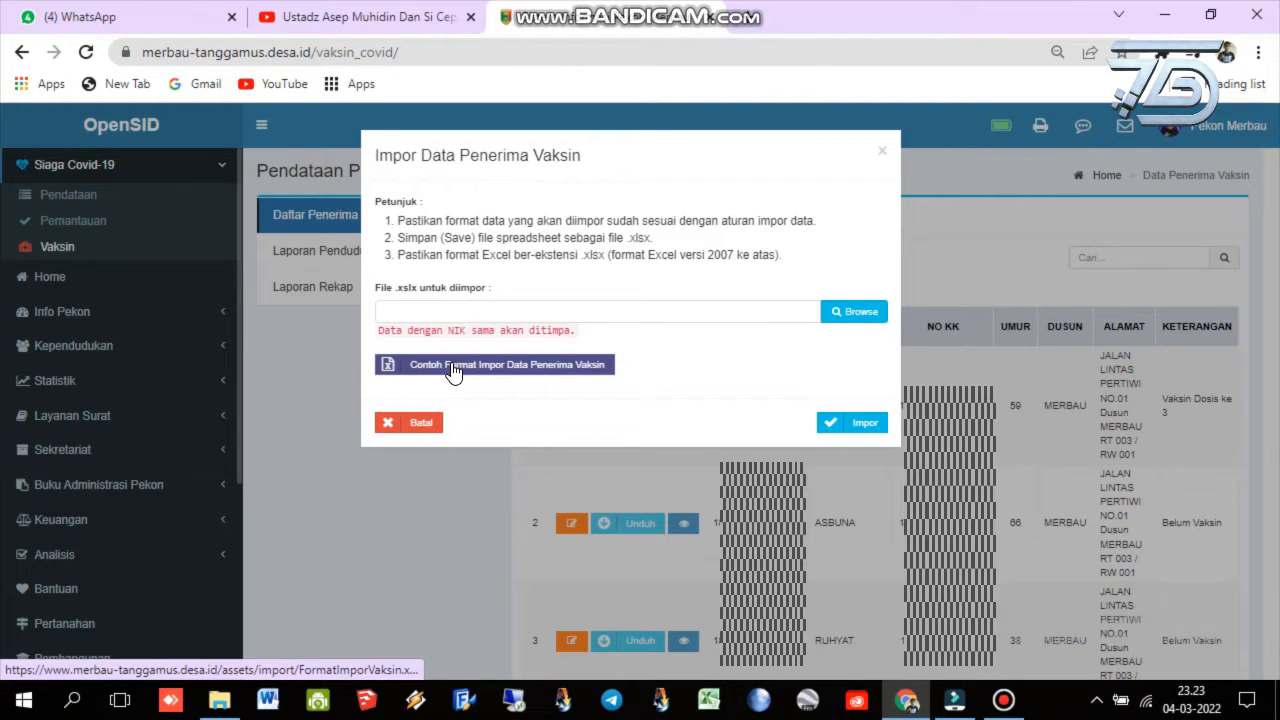
click(885, 155)
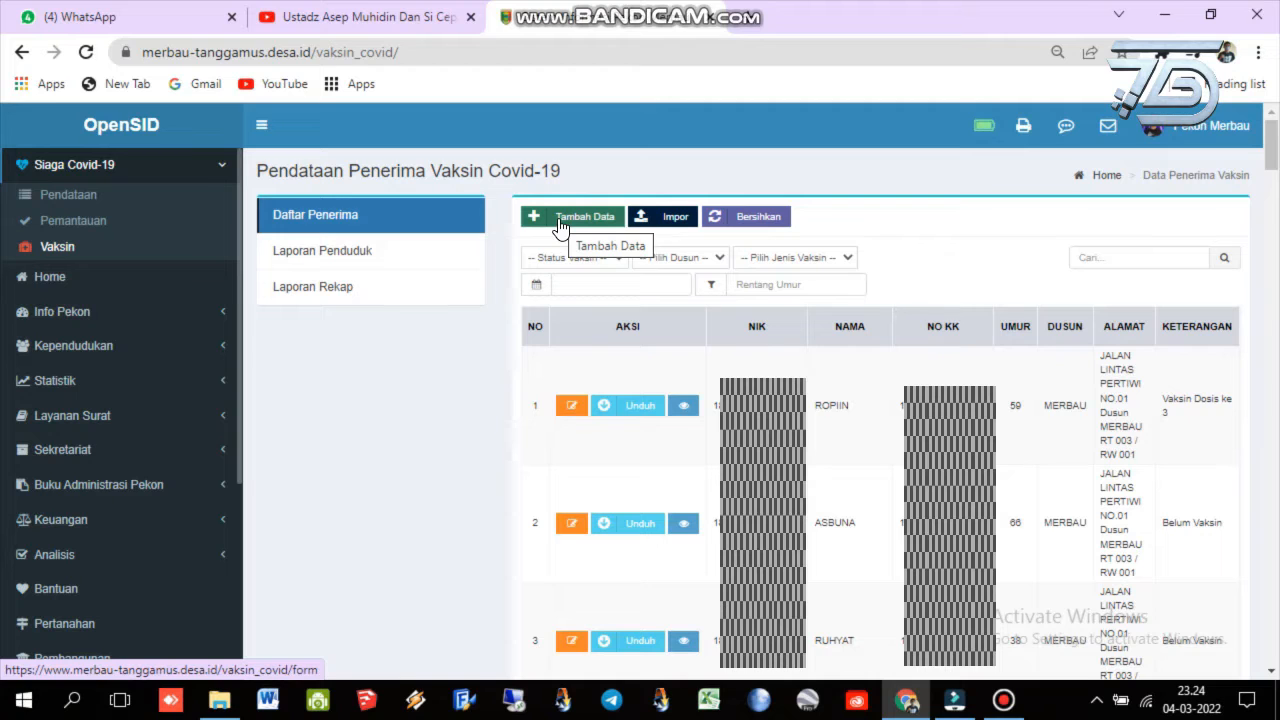
- Start a new vaccine recipient entry and select the second resident in the NIK/Nama list
click(560, 224)
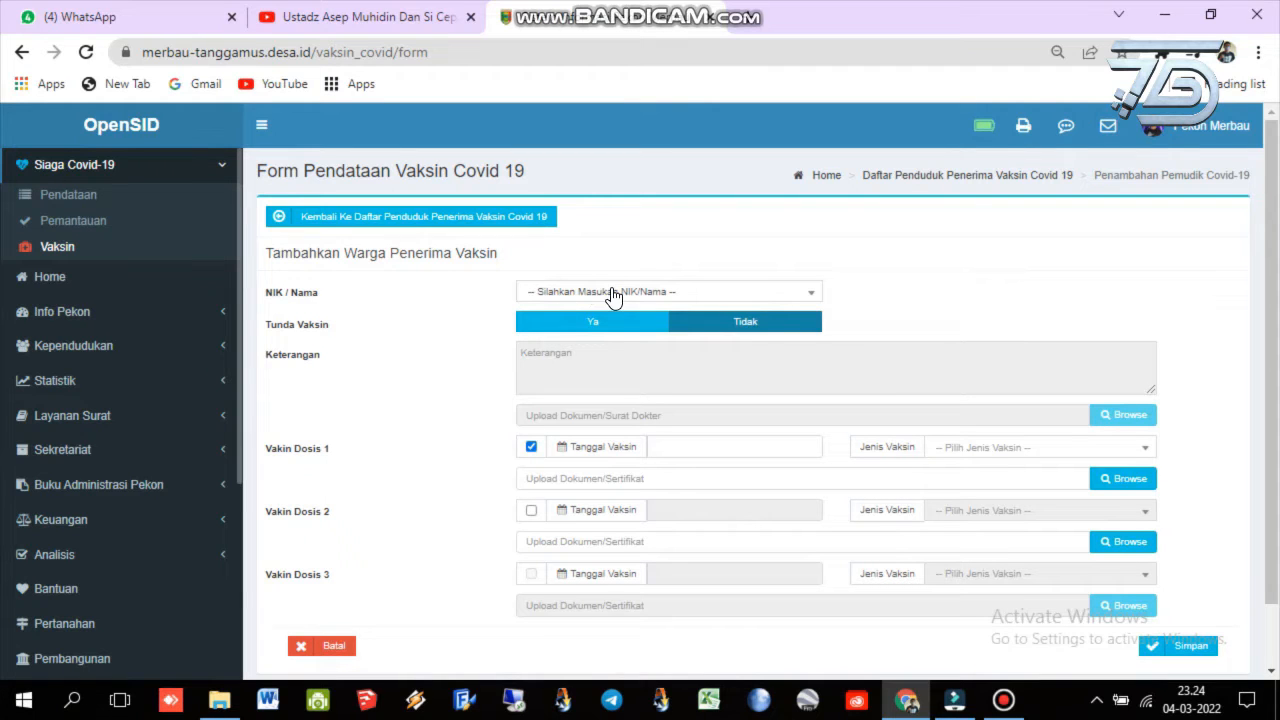
click(810, 298)
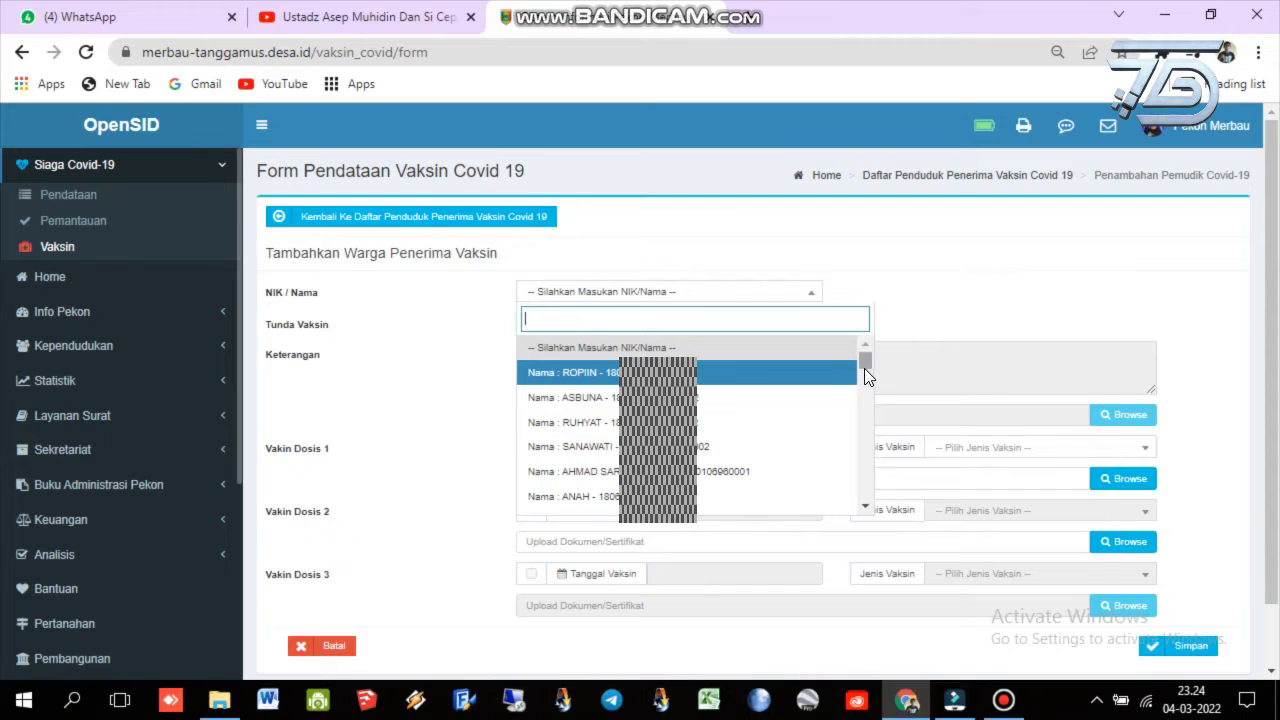
click(561, 400)
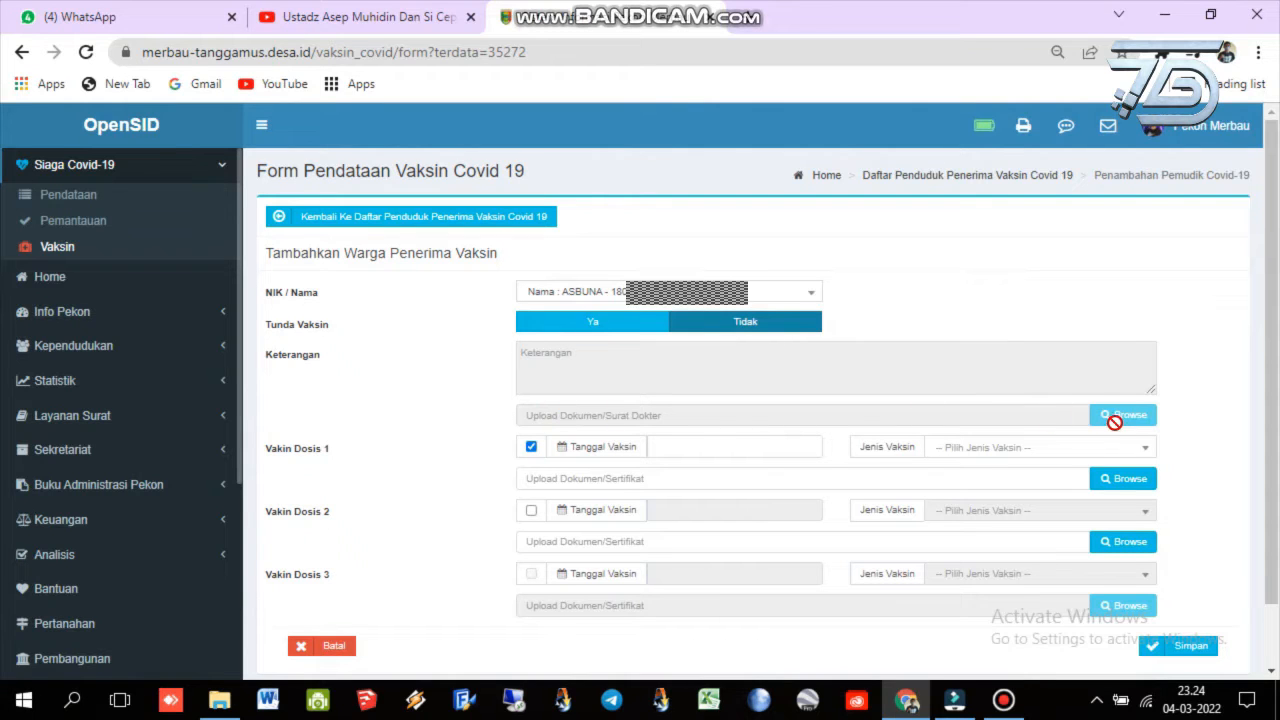
- Try Tunda Vaksin as Ya with its Keterangan field, and set it back to Tidak
click(590, 322)
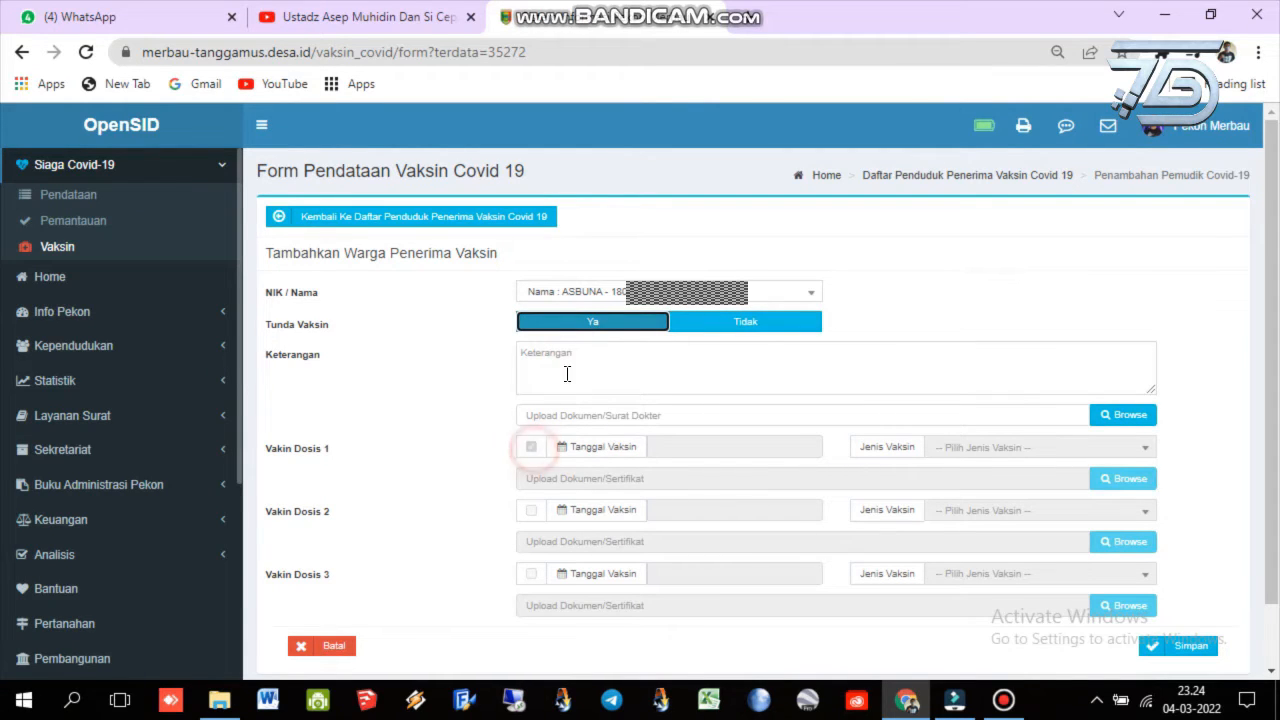
click(701, 330)
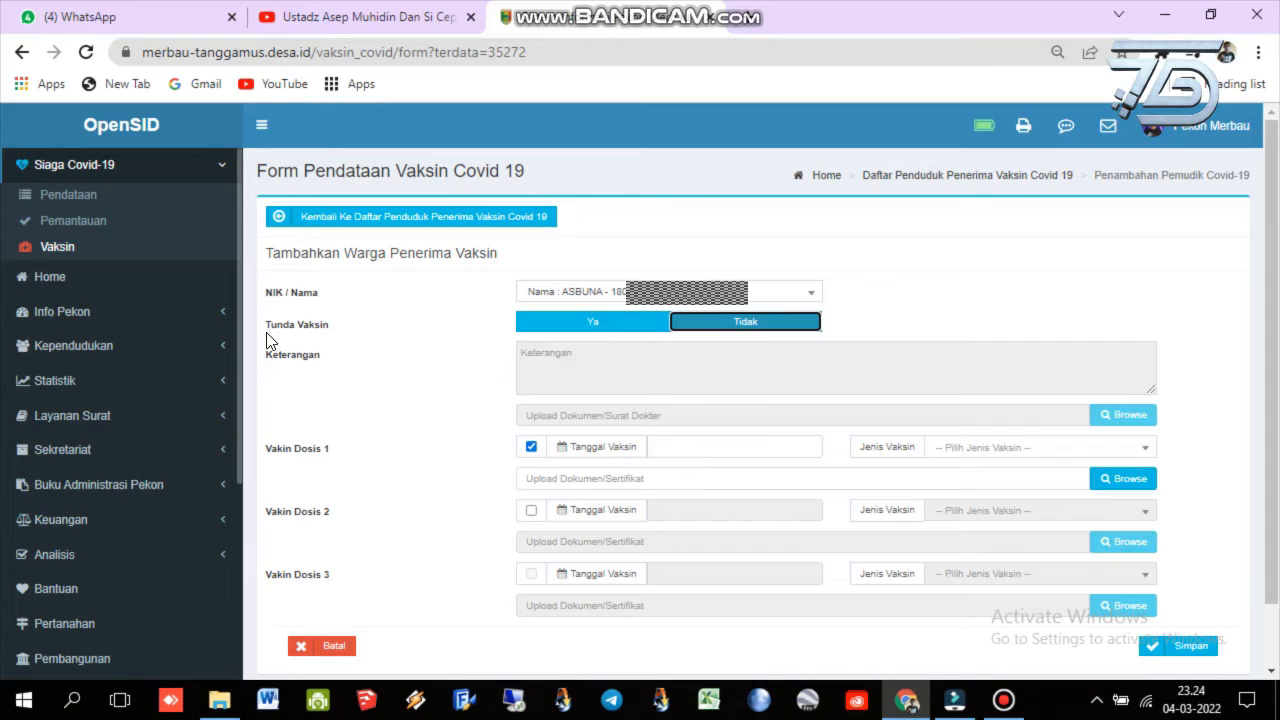
click(616, 334)
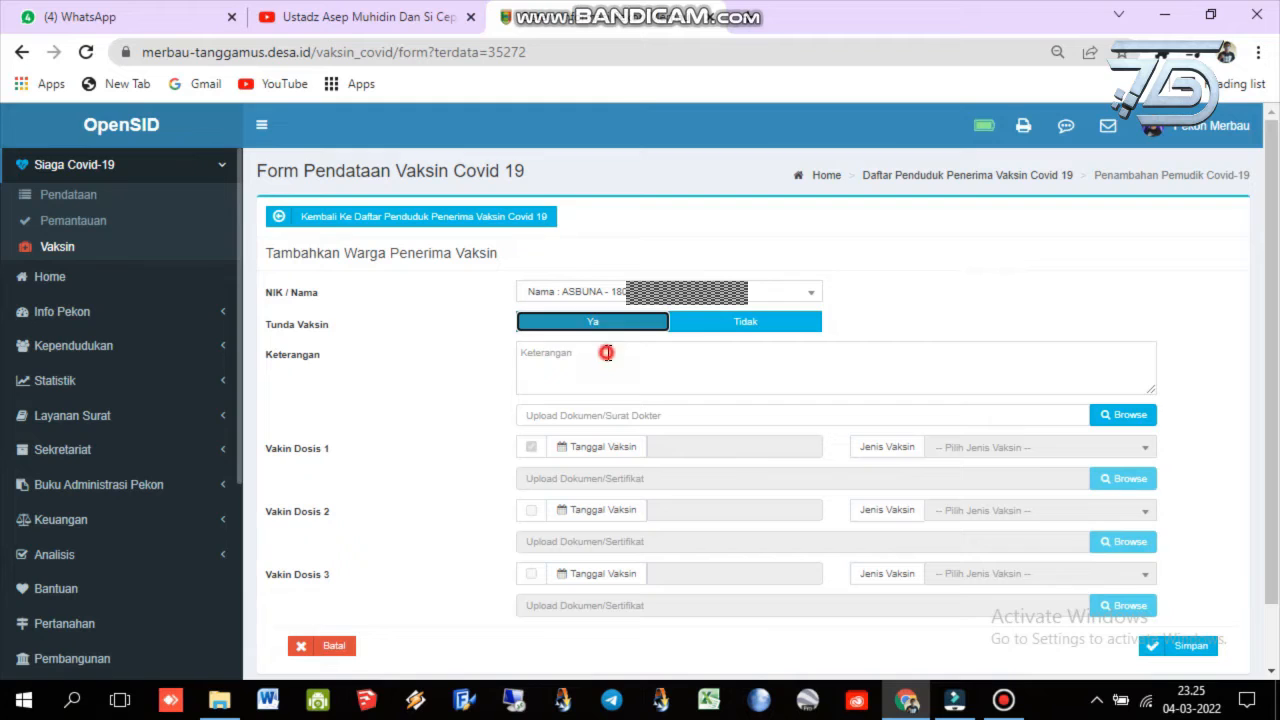
click(607, 353)
click(537, 355)
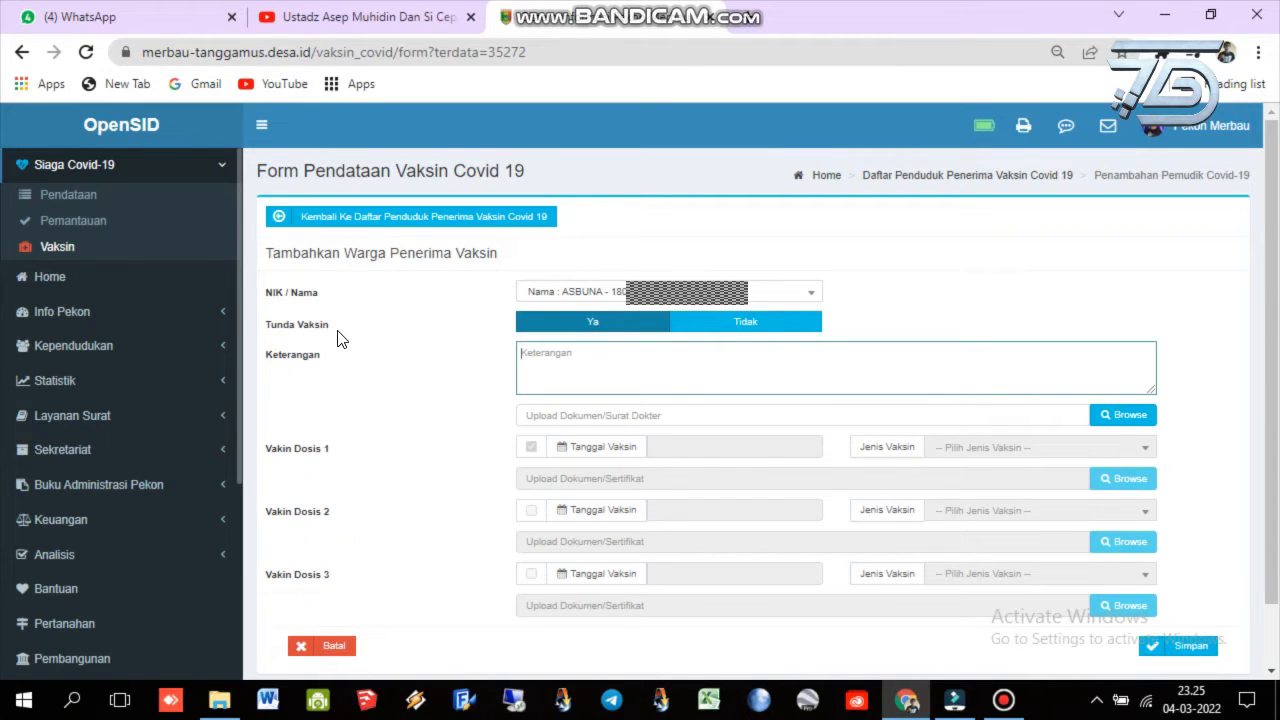
click(746, 323)
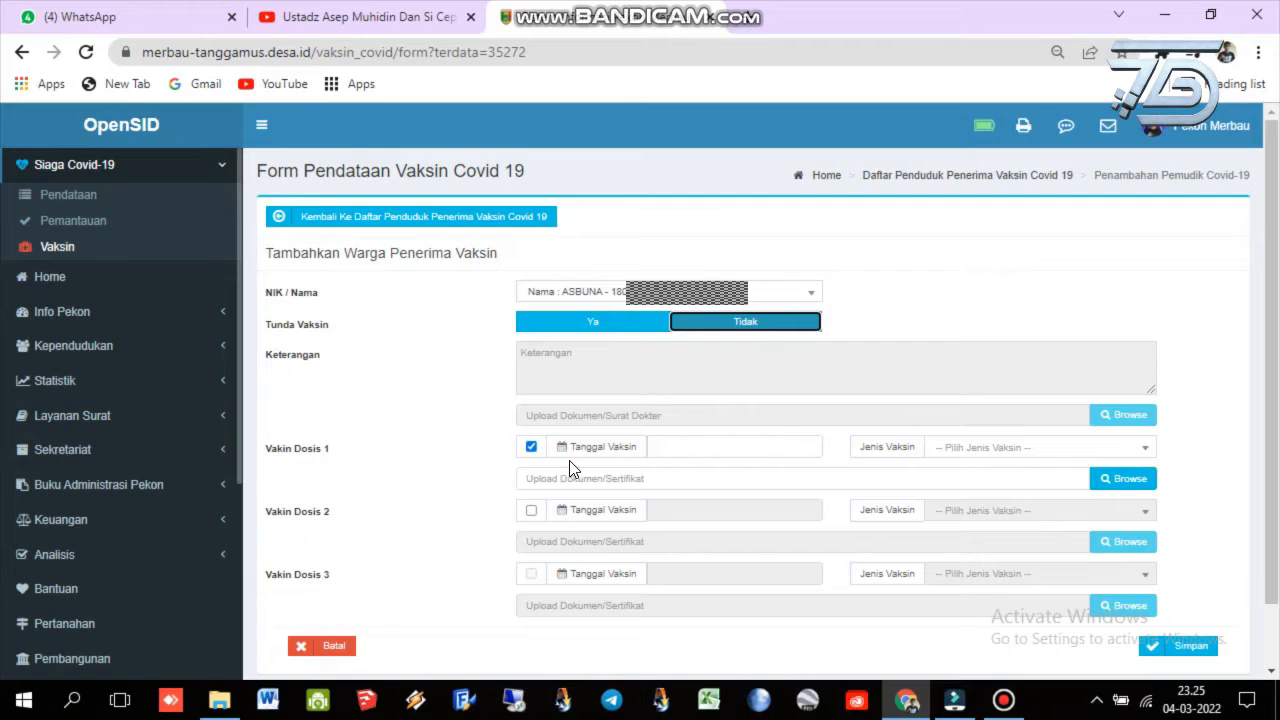
- Set the first vaccine dose to the date 03-03-2022 with vaccine type Sinovac
click(664, 449)
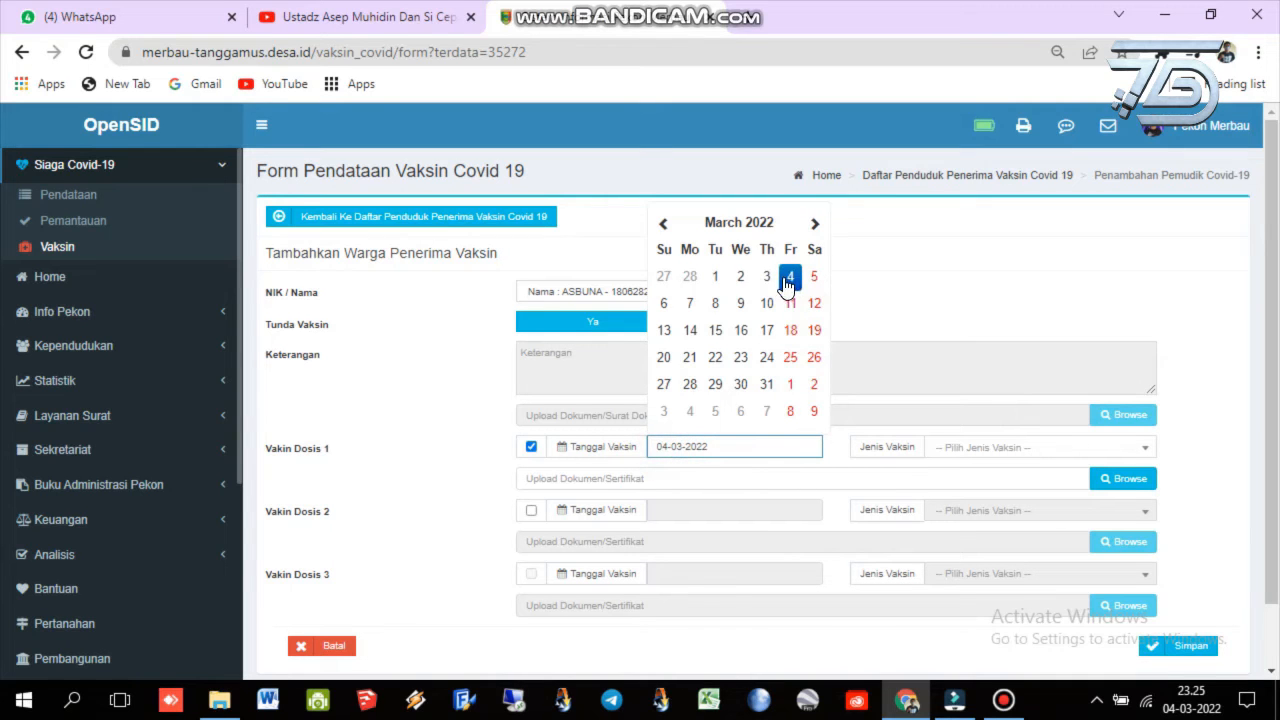
click(766, 277)
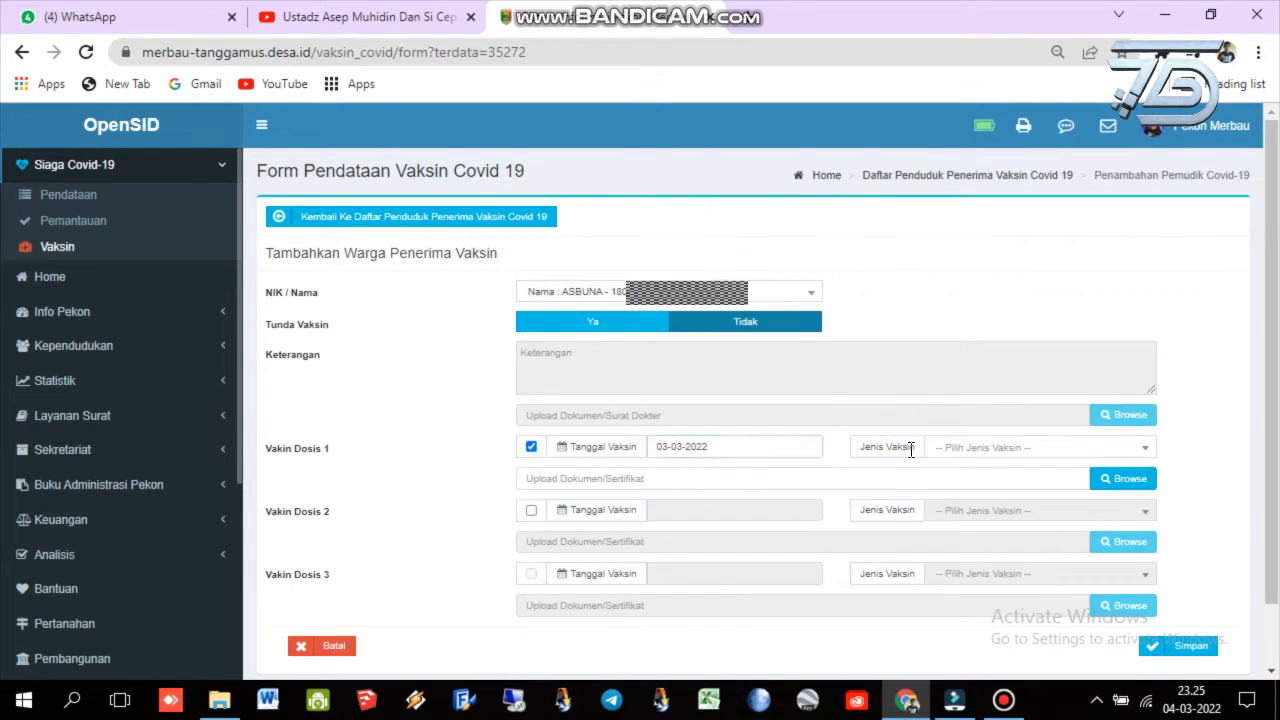
click(968, 448)
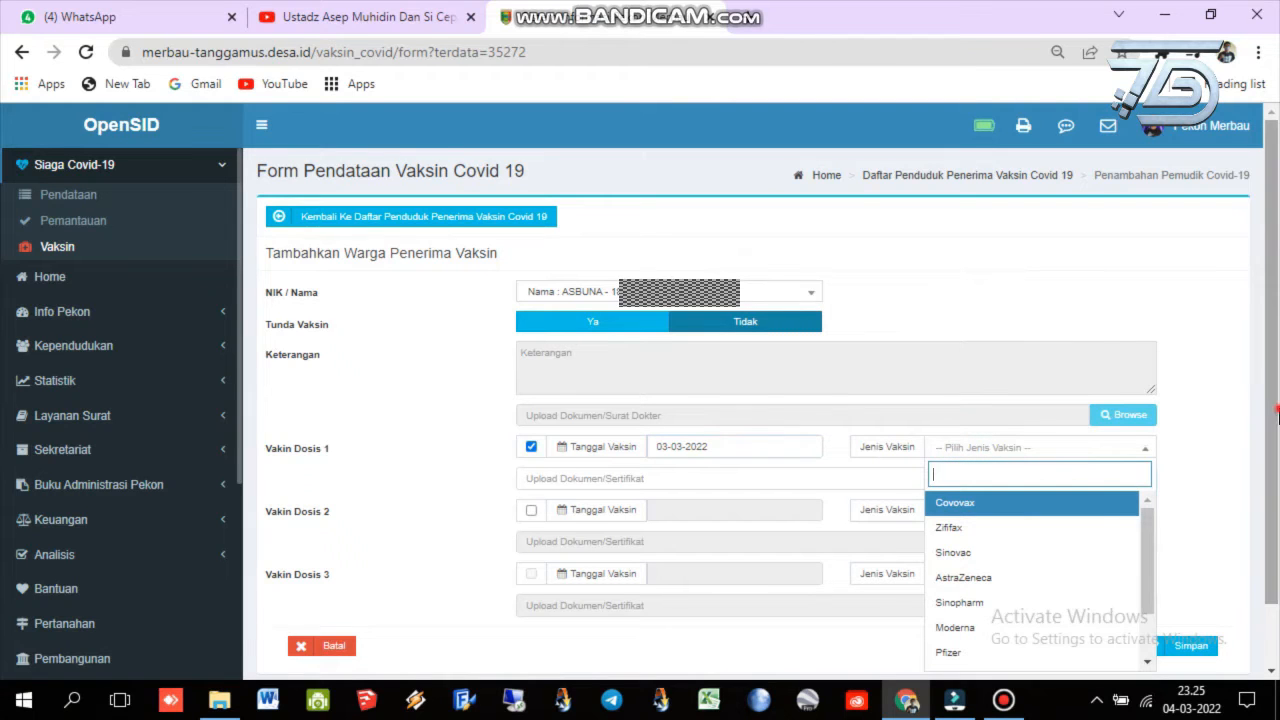
scroll(1202, 502, down, 1)
mouse_move(1145, 496)
mouse_down()
mouse_move(1148, 560)
mouse_move(1157, 505)
mouse_move(1162, 523)
mouse_move(1153, 547)
mouse_move(1149, 492)
mouse_move(1148, 531)
mouse_move(1148, 493)
mouse_move(1145, 506)
mouse_up()
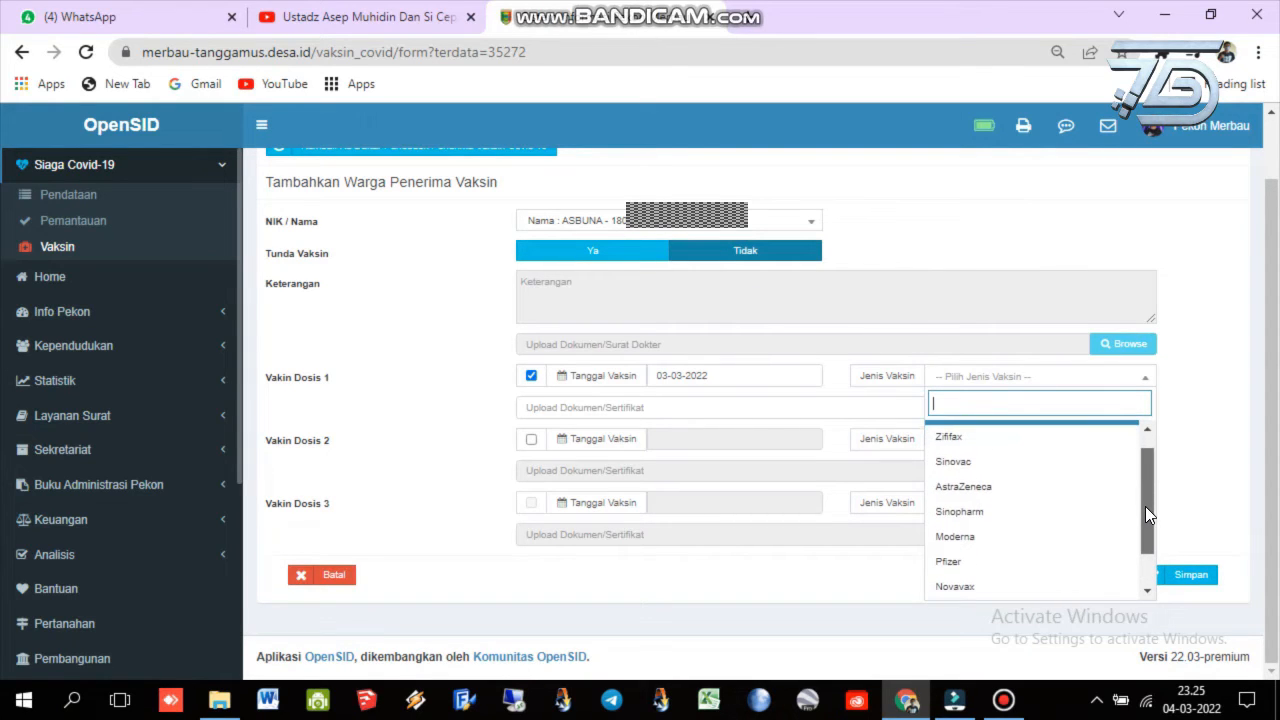
click(960, 462)
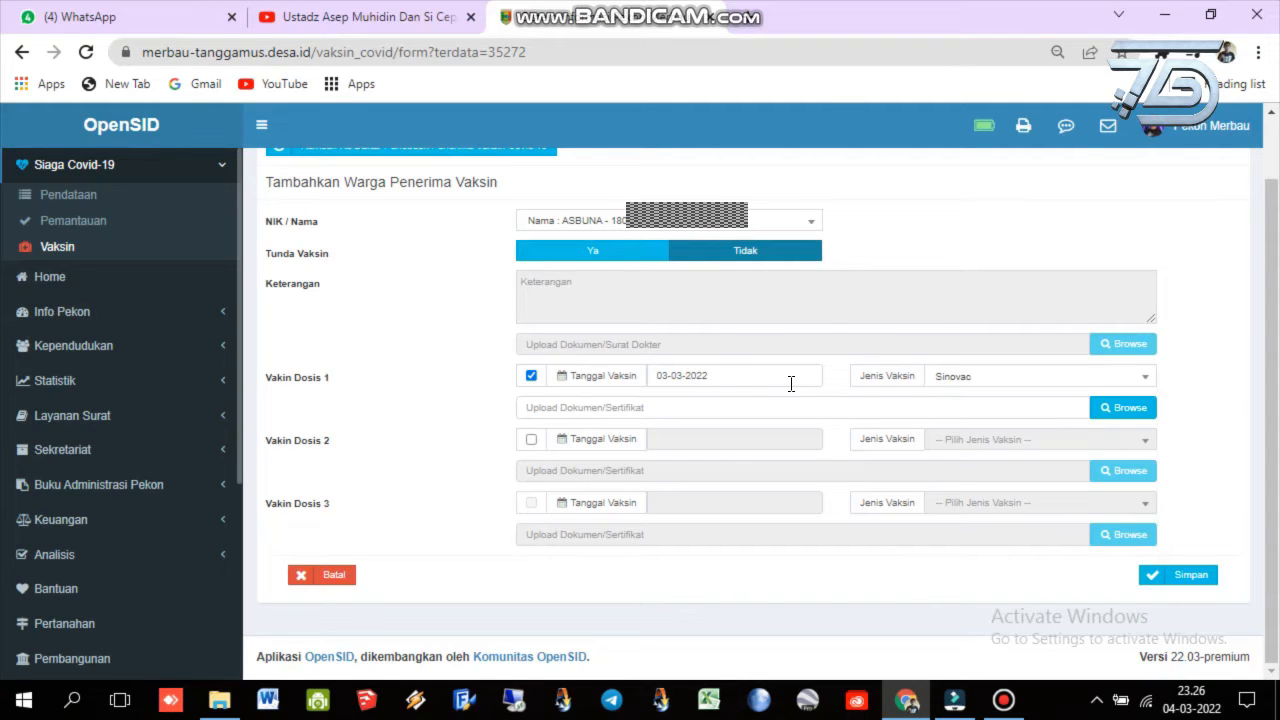
- Enable the second vaccine dose and set its date to 03-04-2022 with vaccine type Sinovac
click(532, 440)
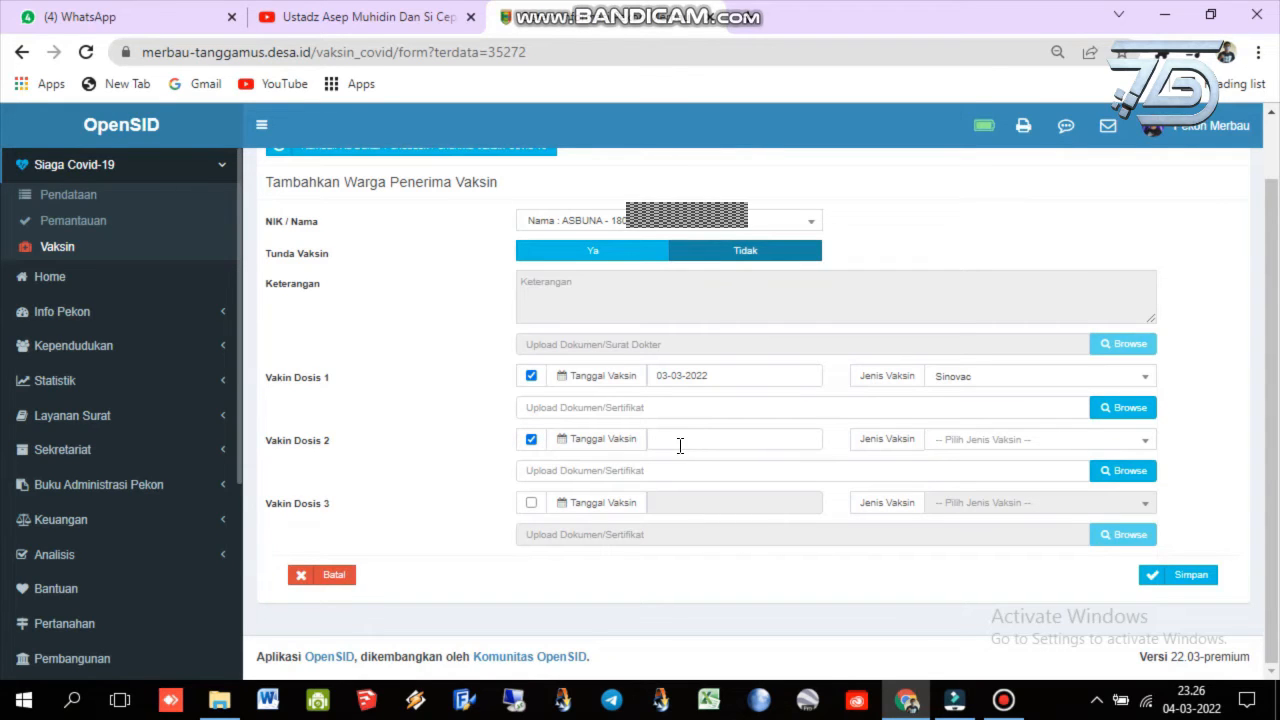
click(679, 445)
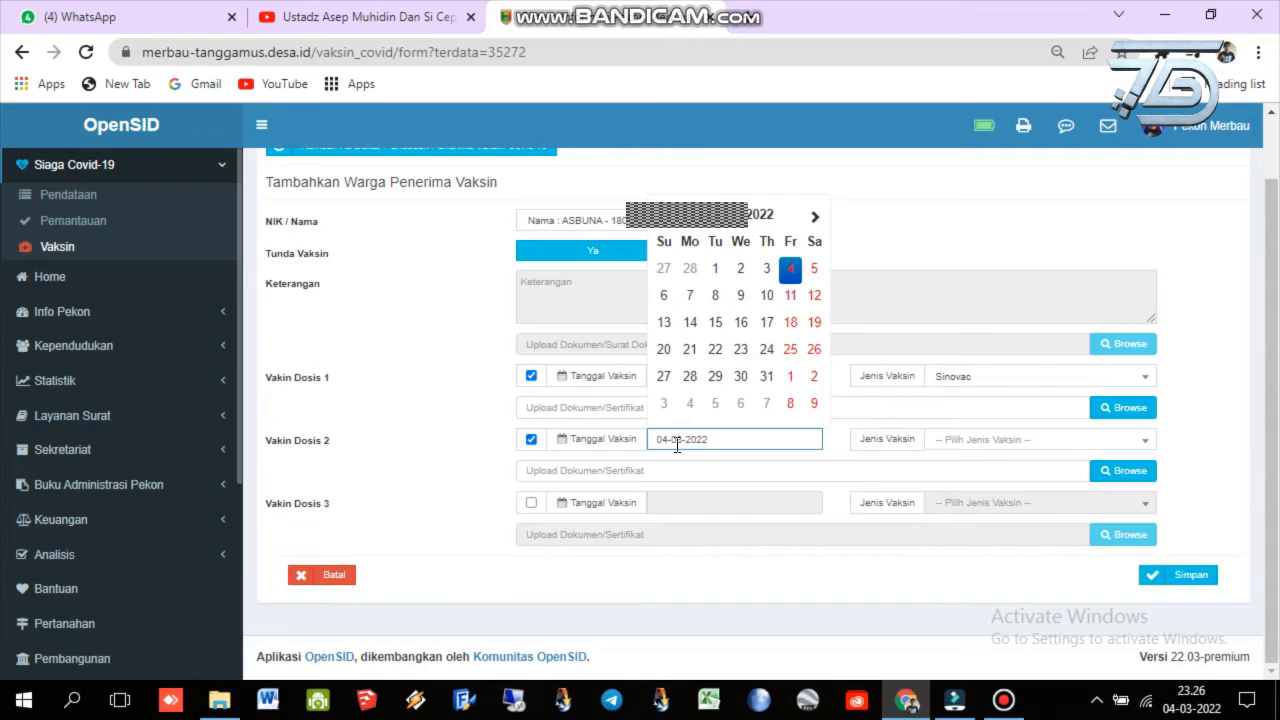
click(815, 217)
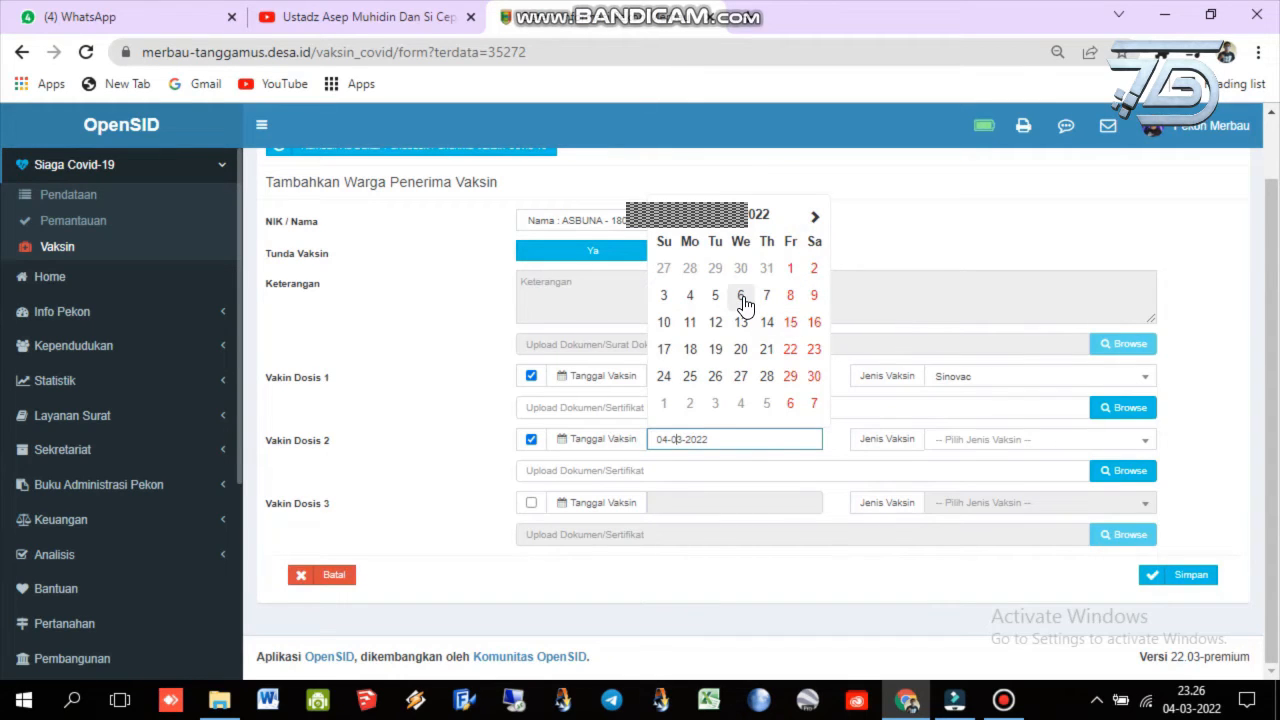
click(668, 300)
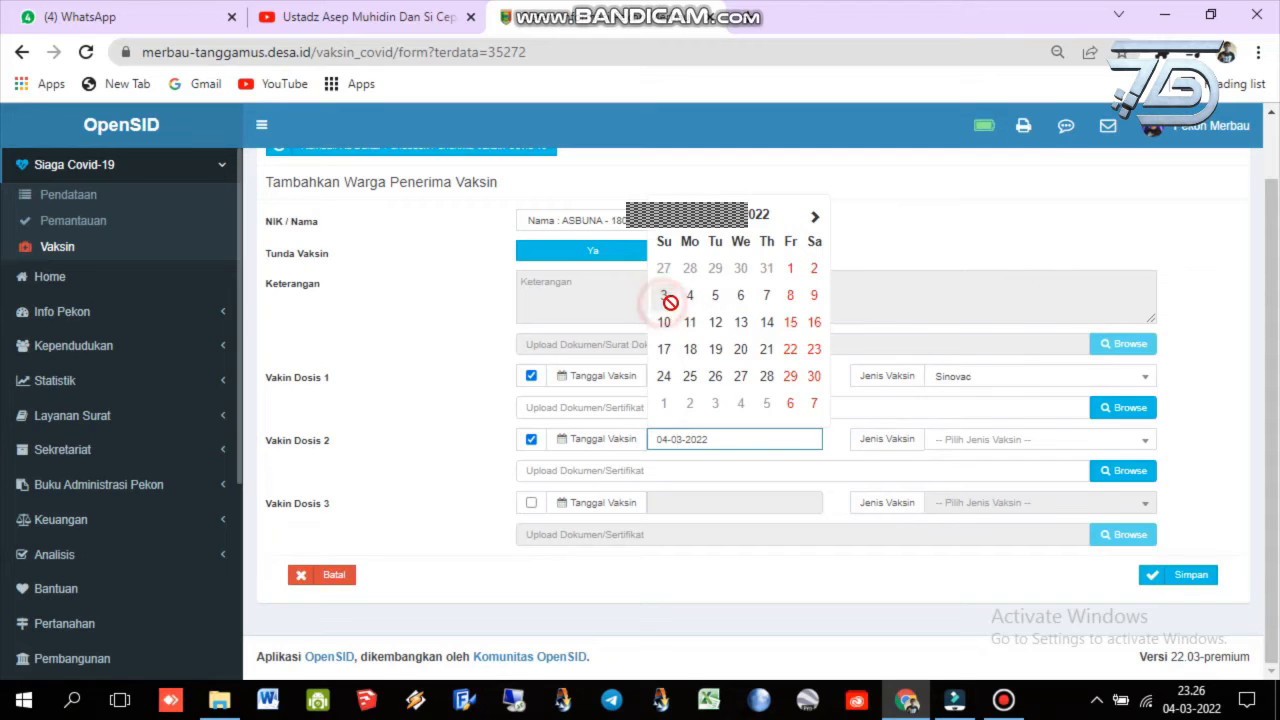
click(960, 450)
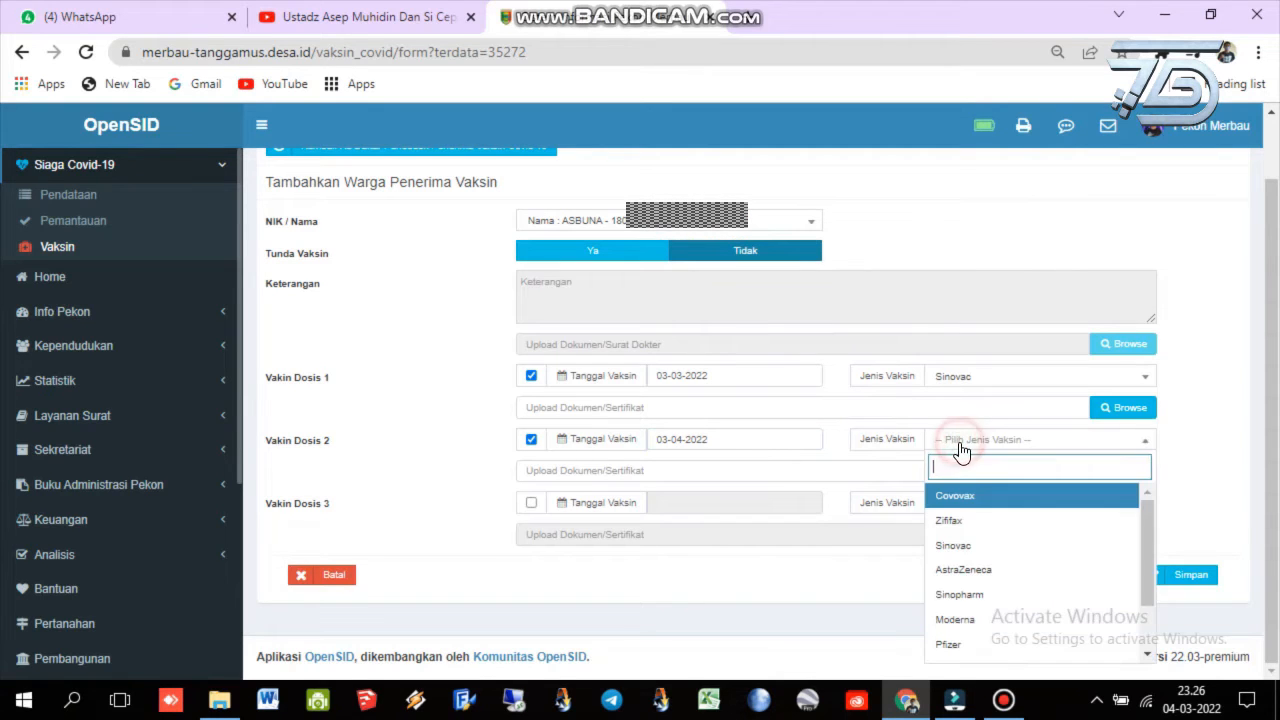
click(956, 541)
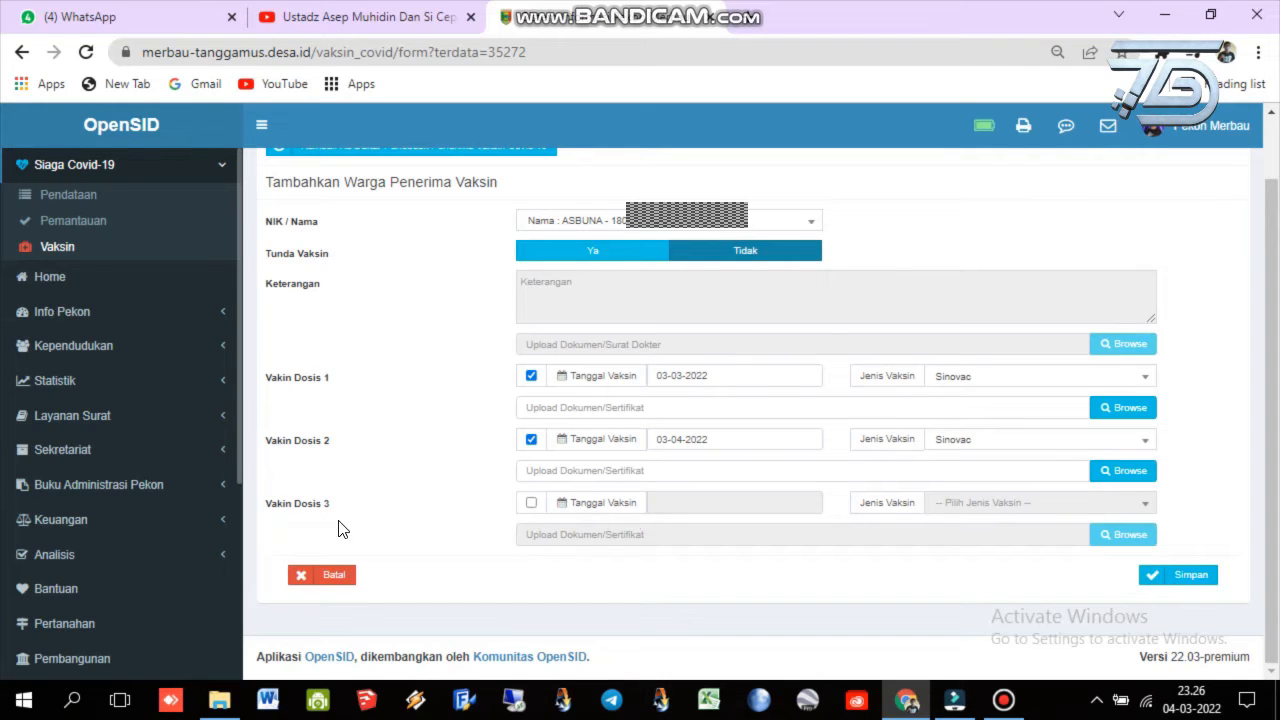
- Enable the third vaccine dose dated 03-05-2022 with vaccine type Sinovac, and save the resident's vaccination data
click(531, 503)
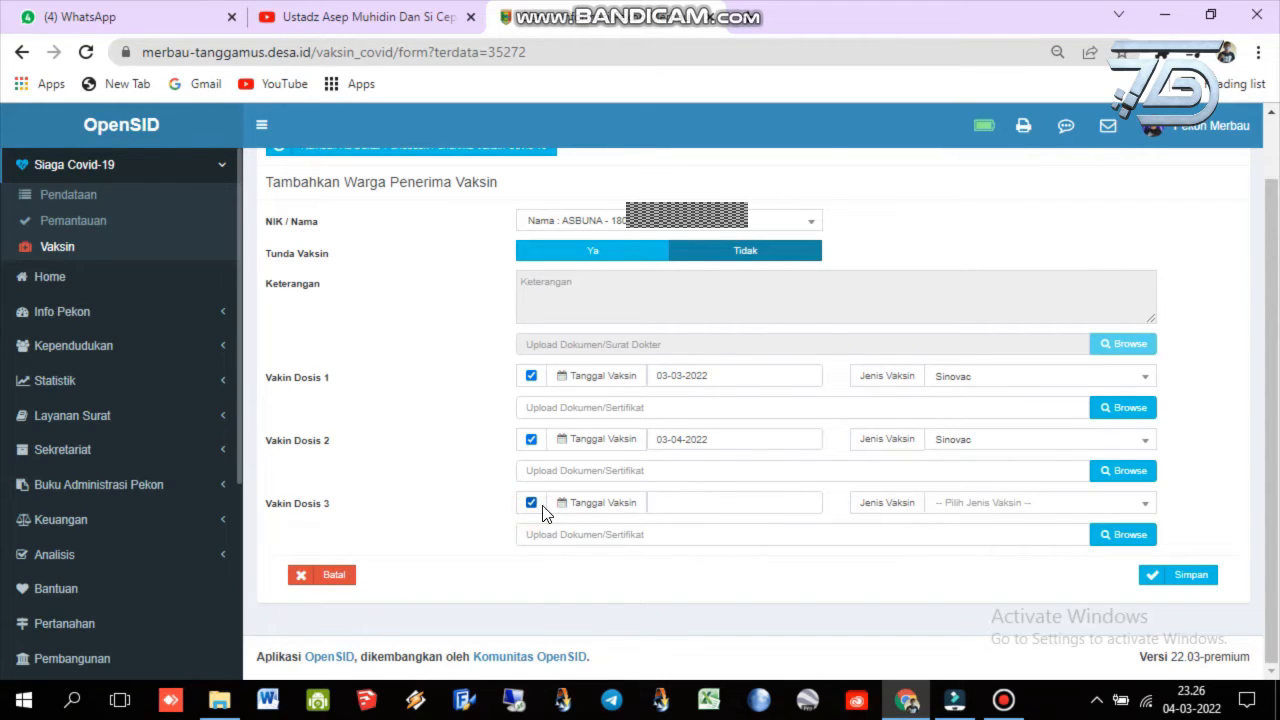
click(658, 504)
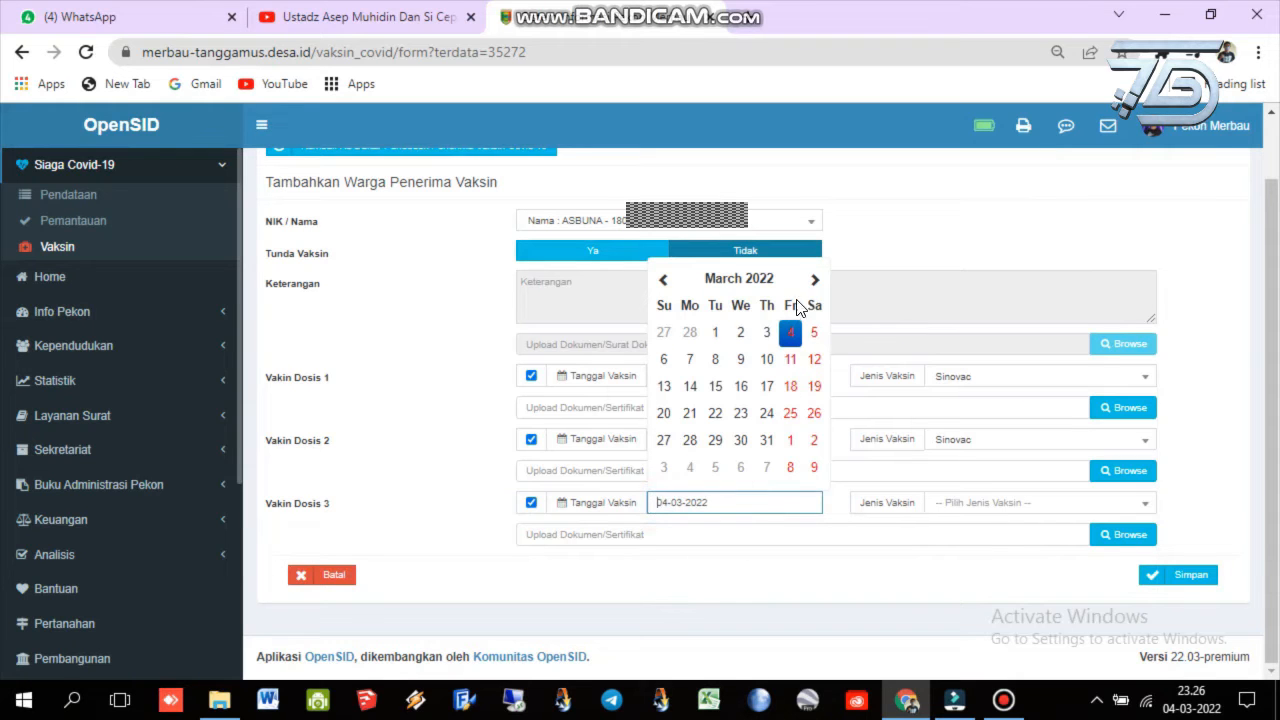
click(812, 285)
click(812, 285)
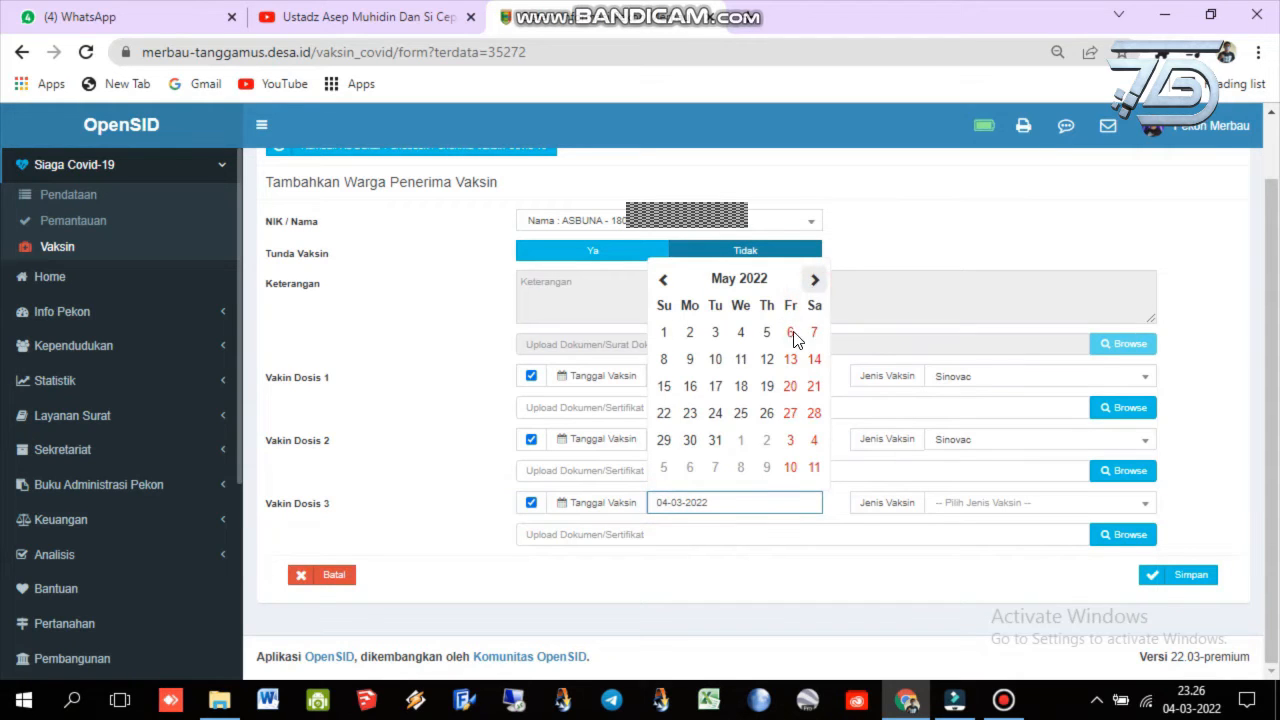
click(715, 340)
click(962, 512)
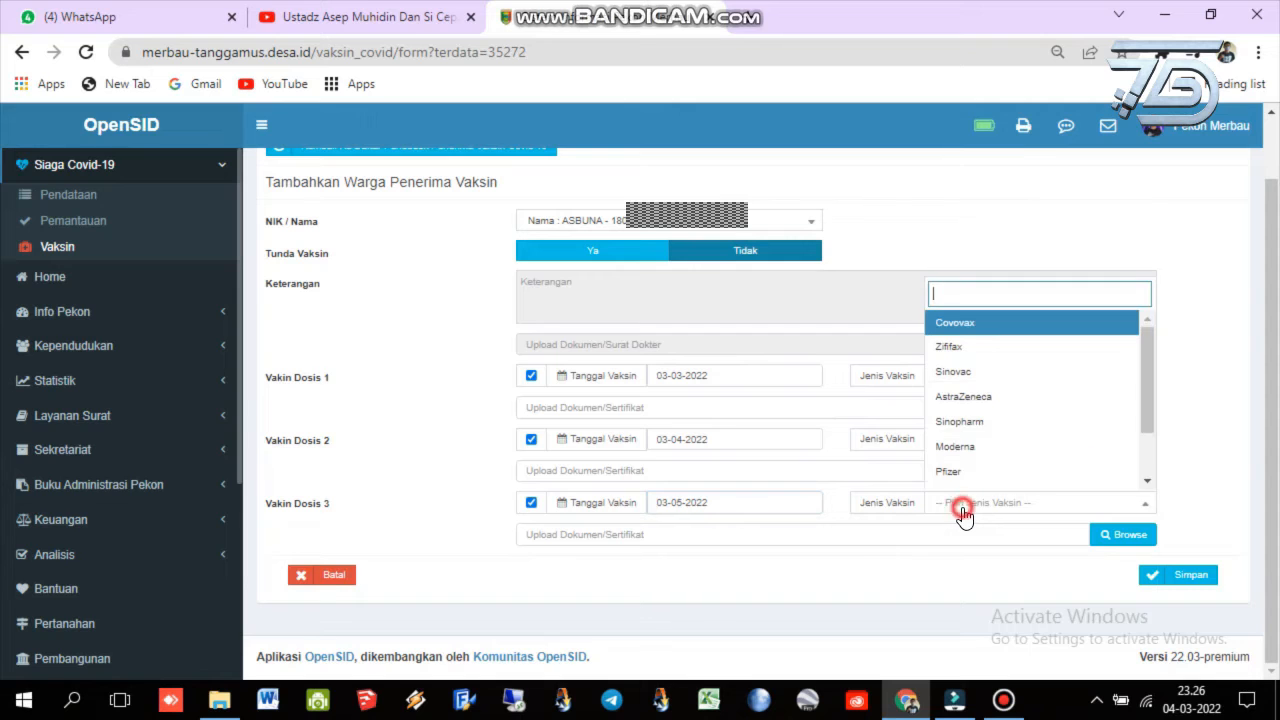
click(955, 372)
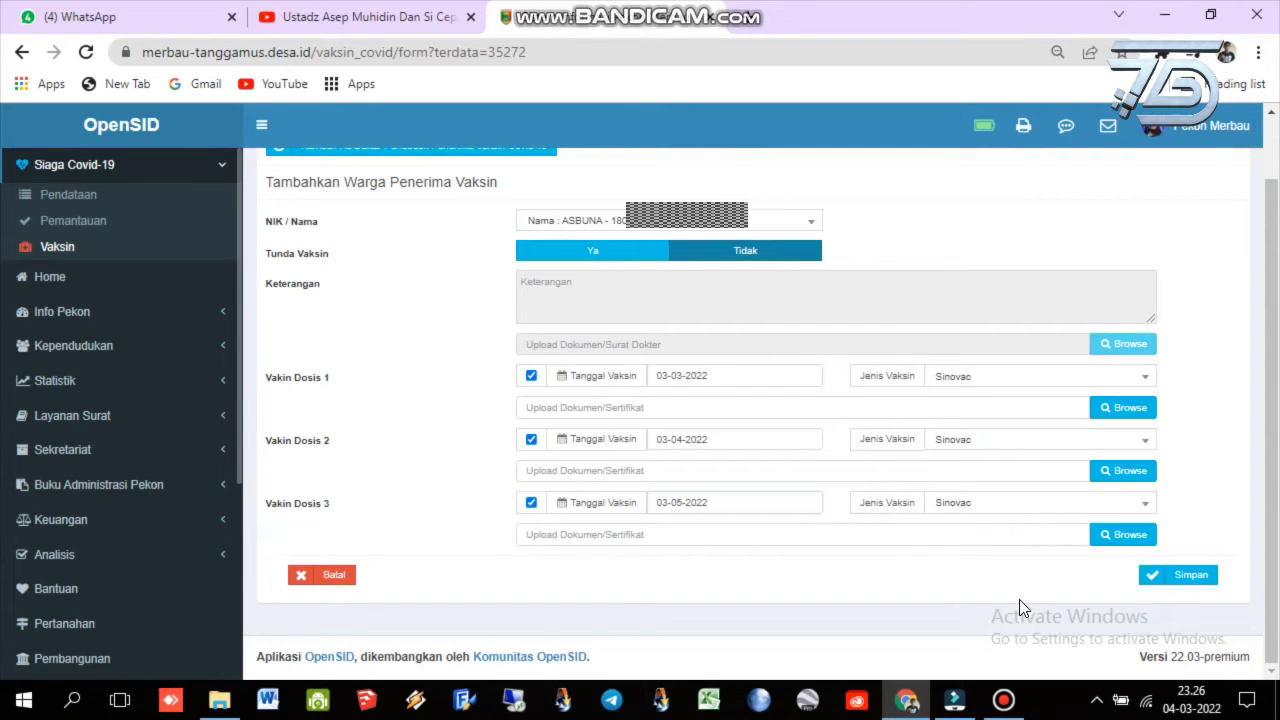
click(1180, 588)
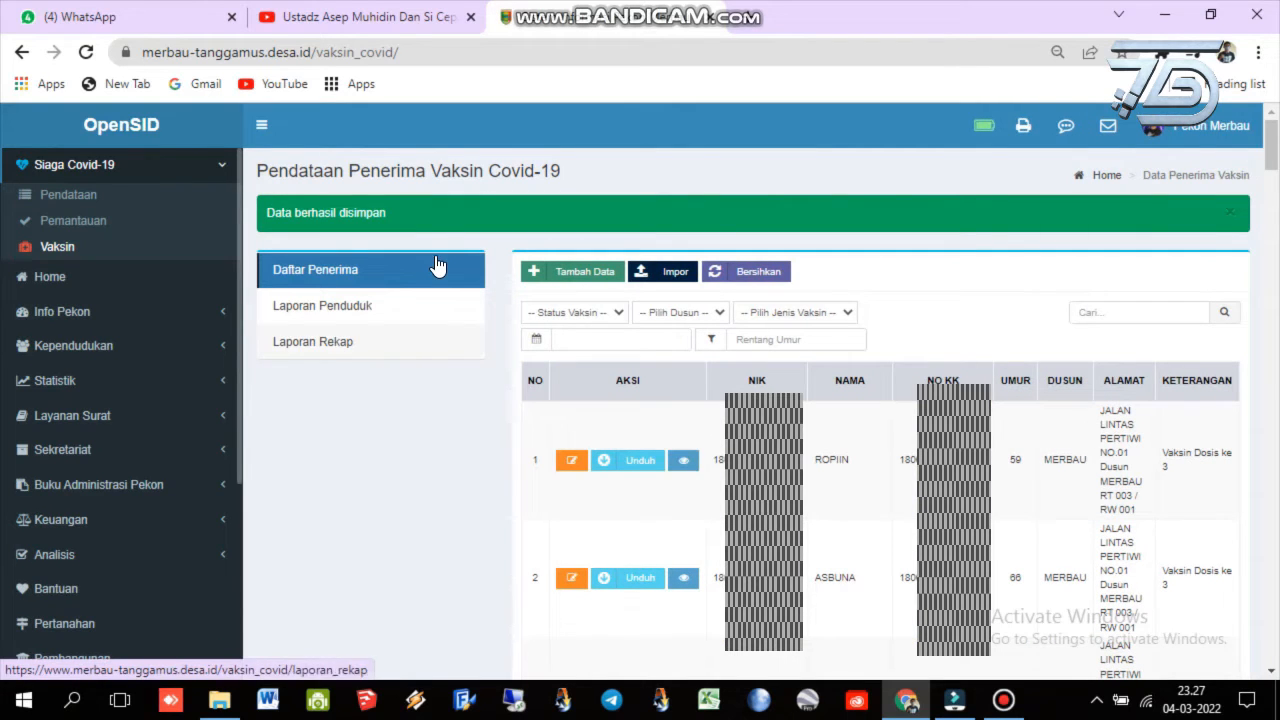
- Search the recipient list for the saved resident by name
click(1089, 259)
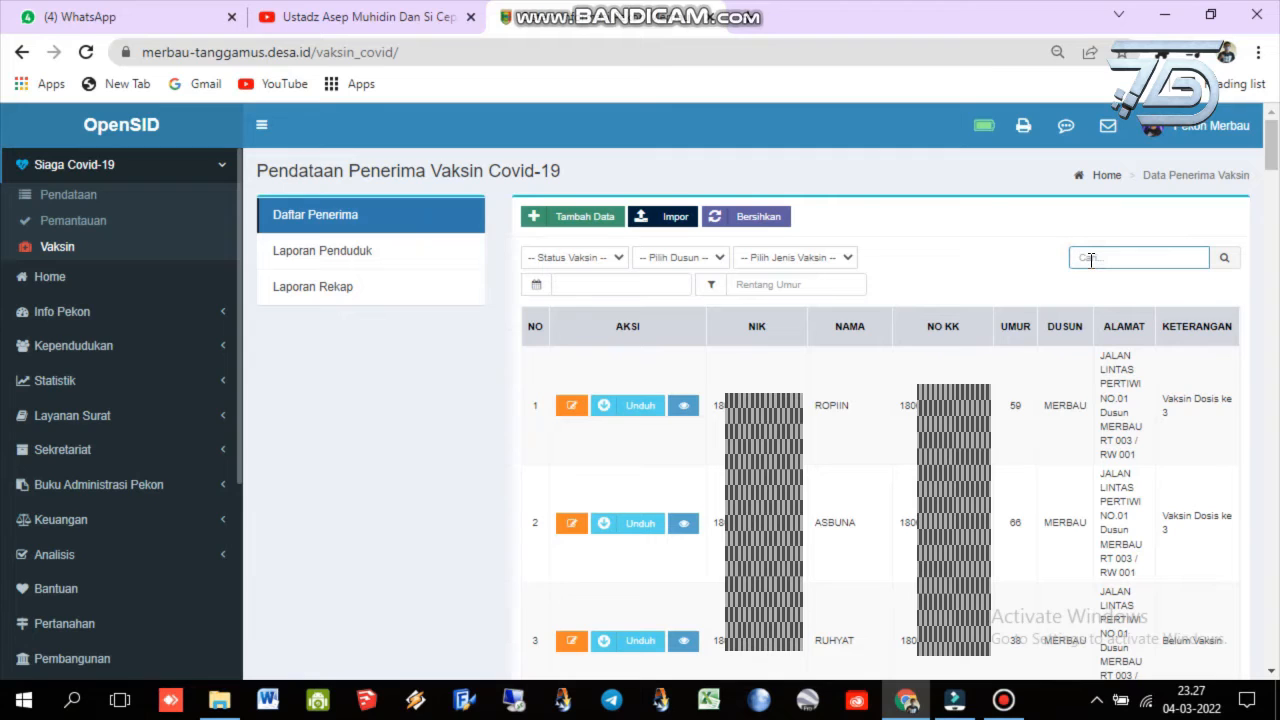
text(asbuna)
click(1095, 290)
click(1222, 259)
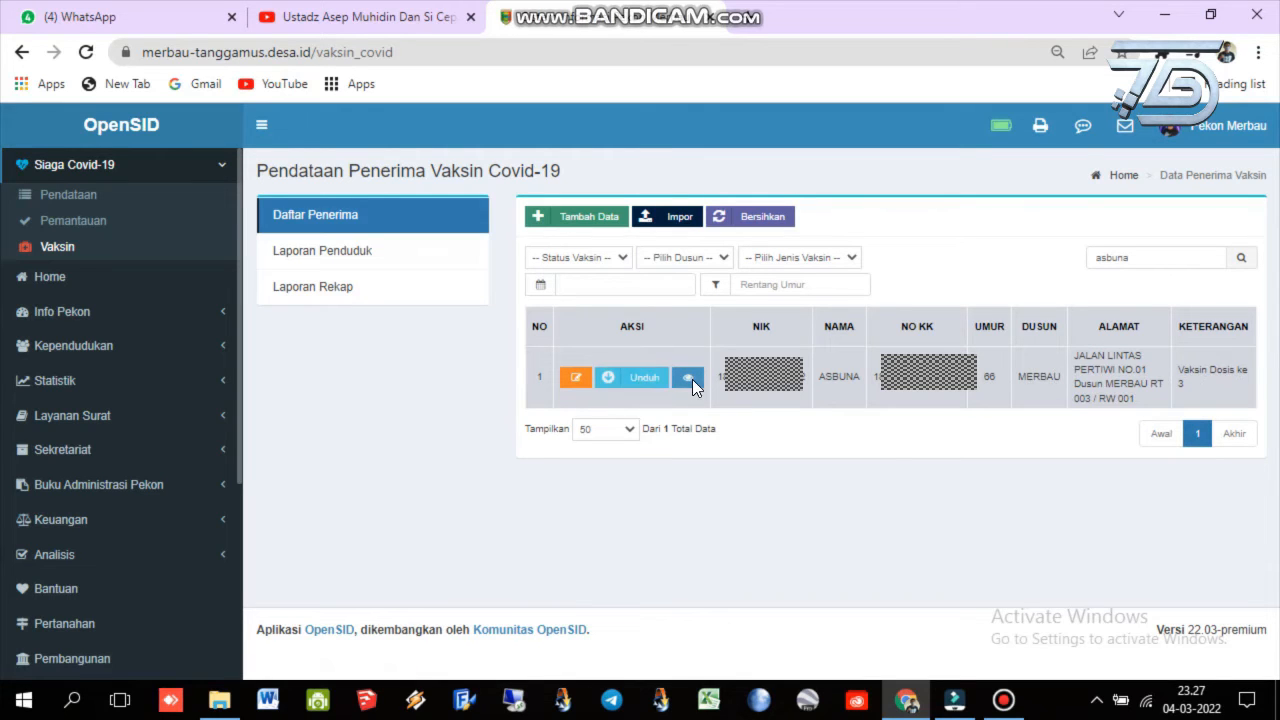
- Open the found resident's vaccination form to review the recorded doses, and return to the full recipient list
click(578, 379)
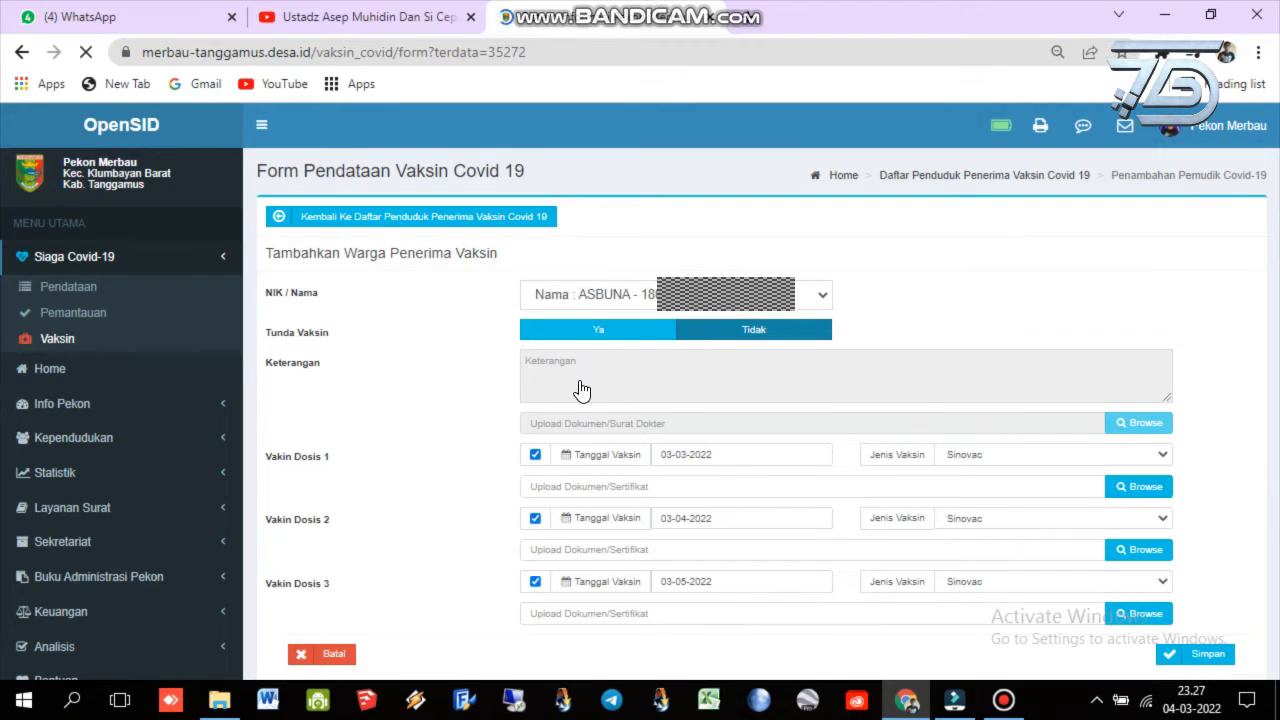
scroll(1154, 526, down, 2)
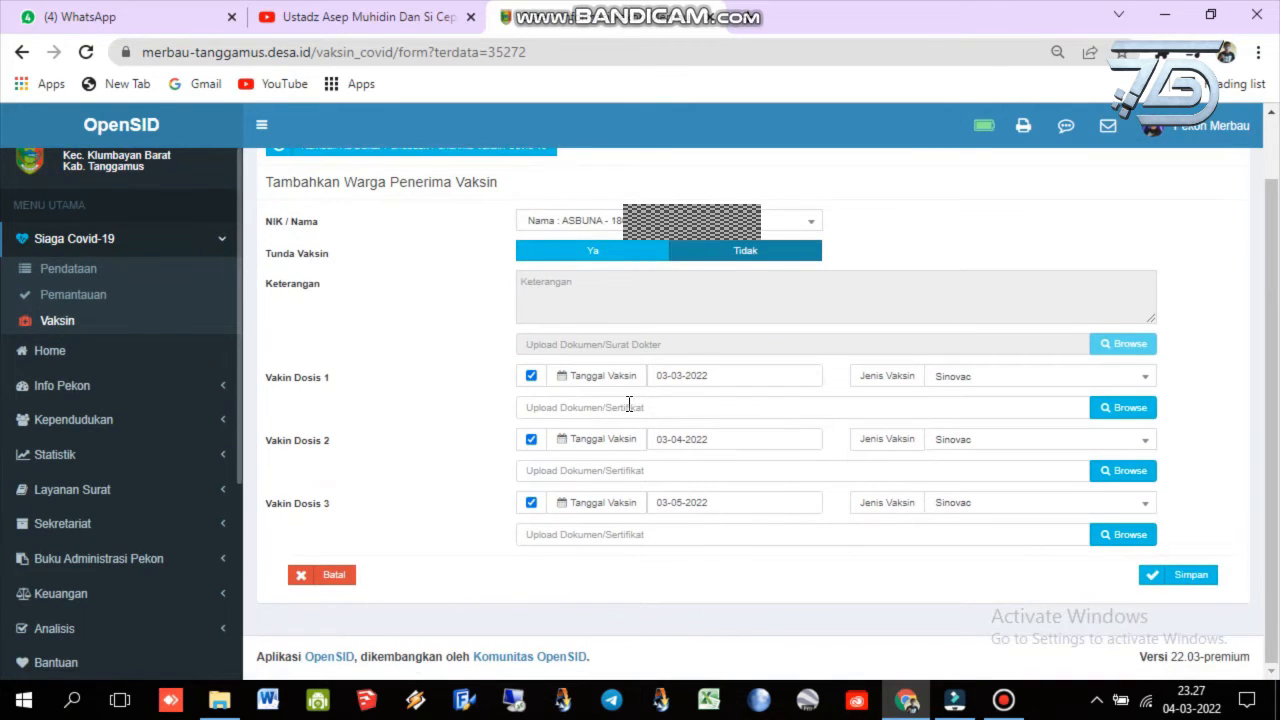
scroll(628, 403, up, 2)
click(414, 230)
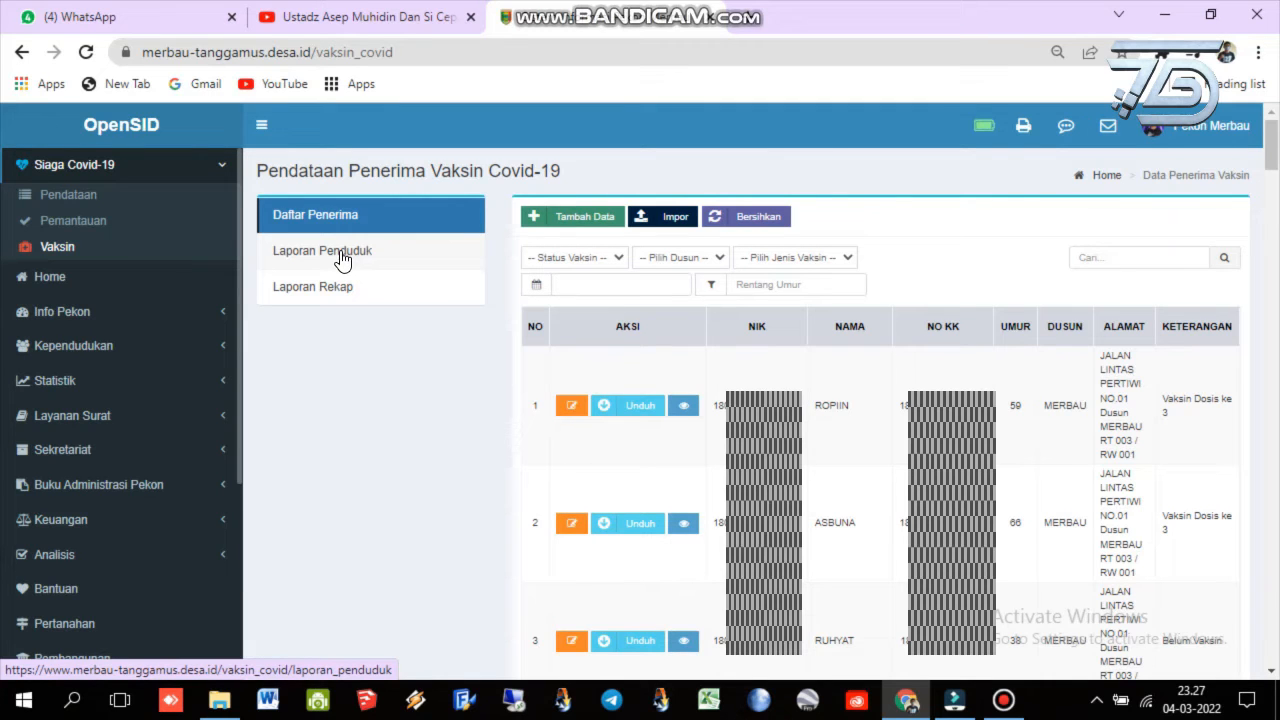
- Open the resident report and filter it to vaccine status Vaksin Dosis 1, hamlet Merbau and vaccine type Sinovac
click(343, 259)
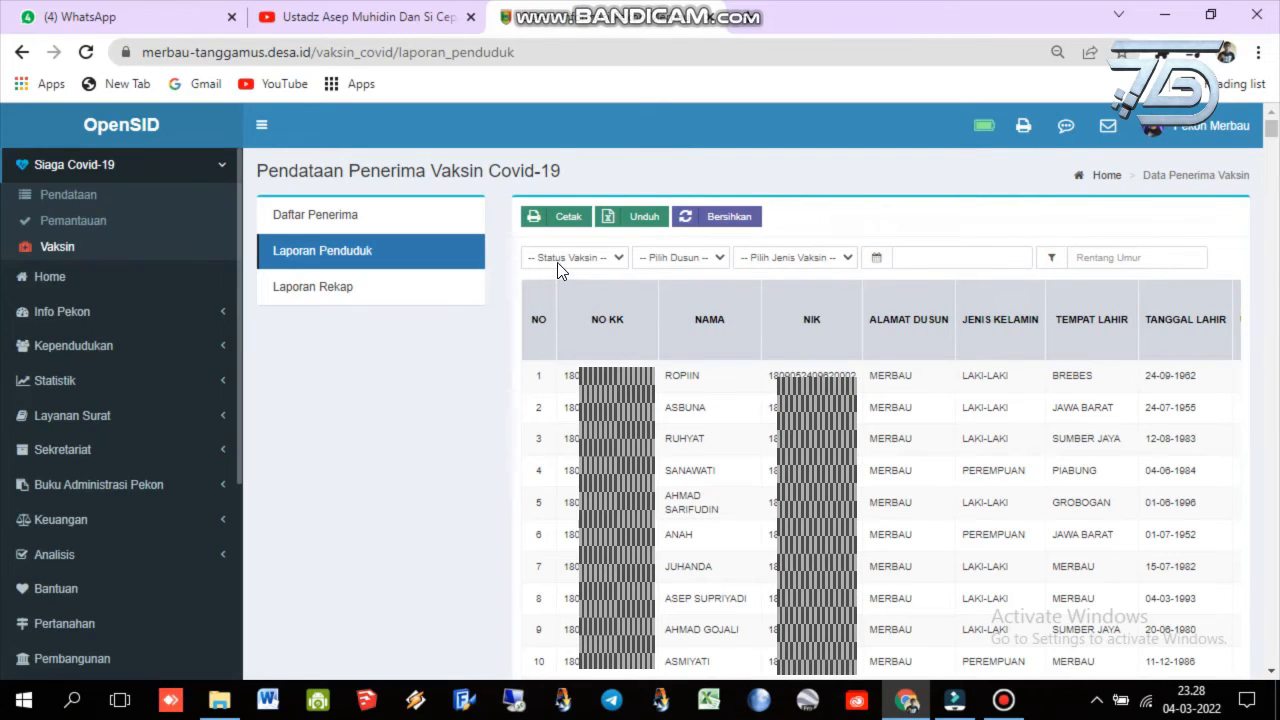
click(613, 262)
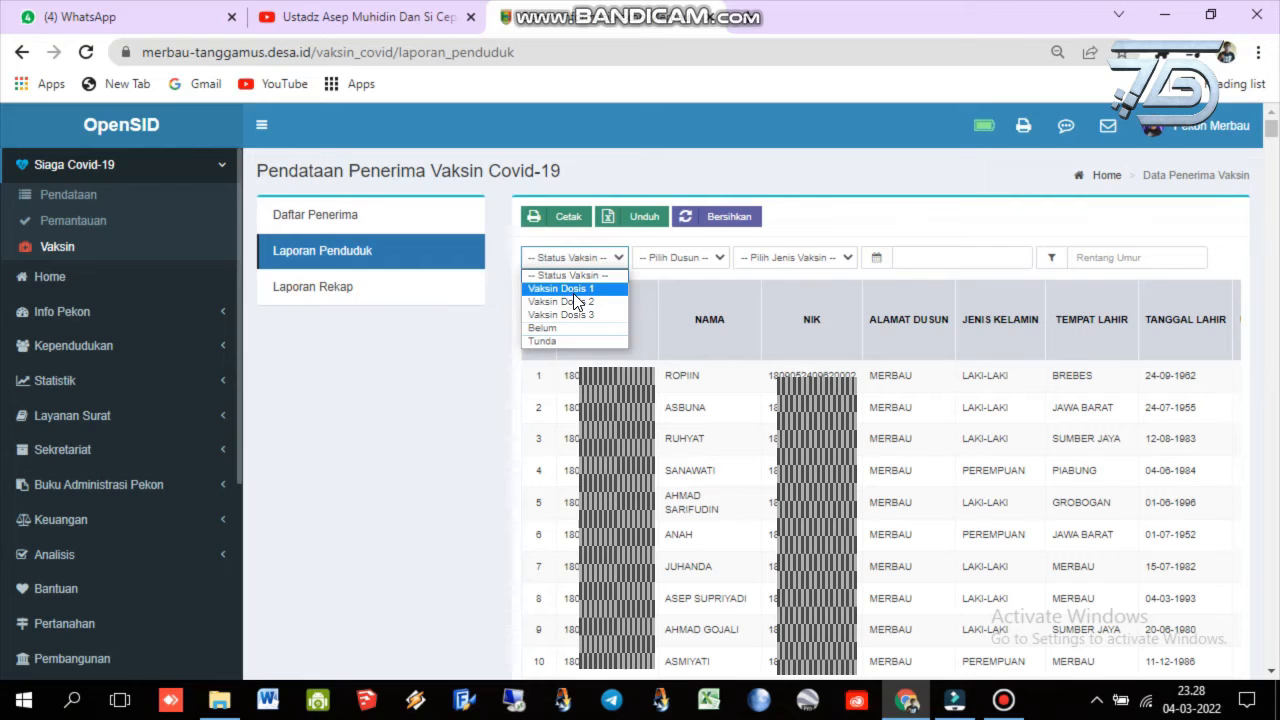
click(574, 290)
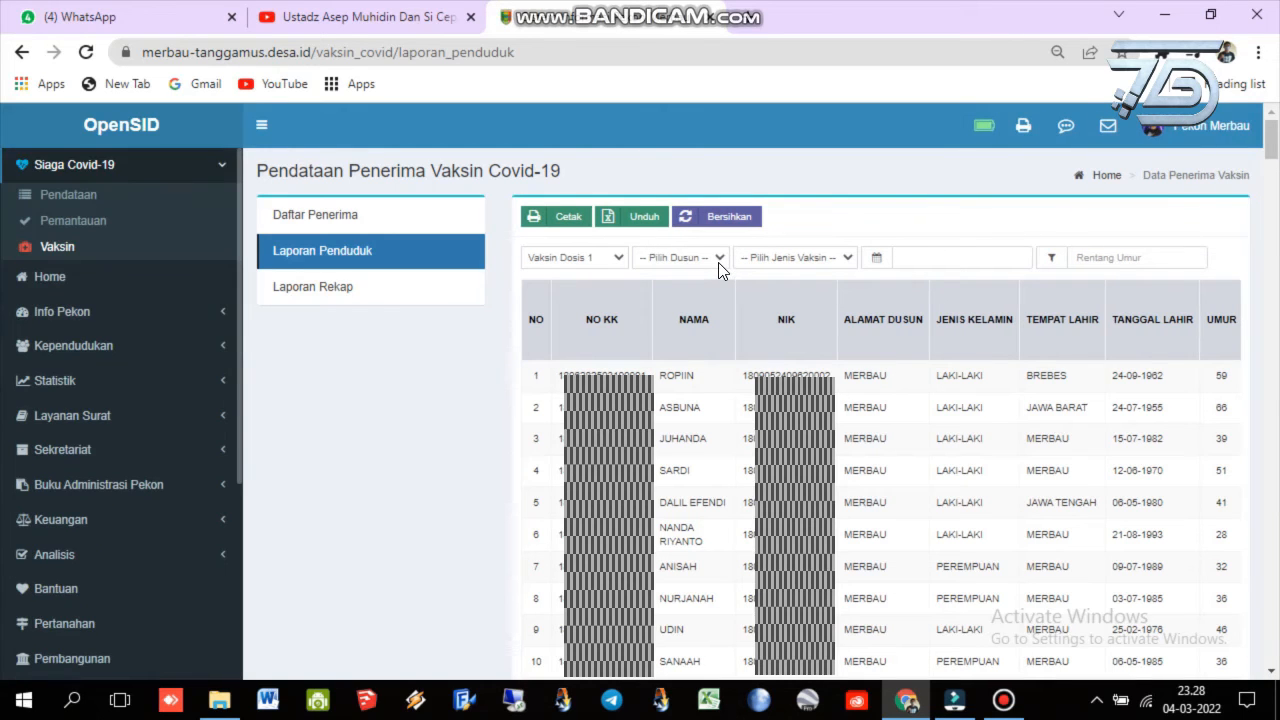
click(718, 262)
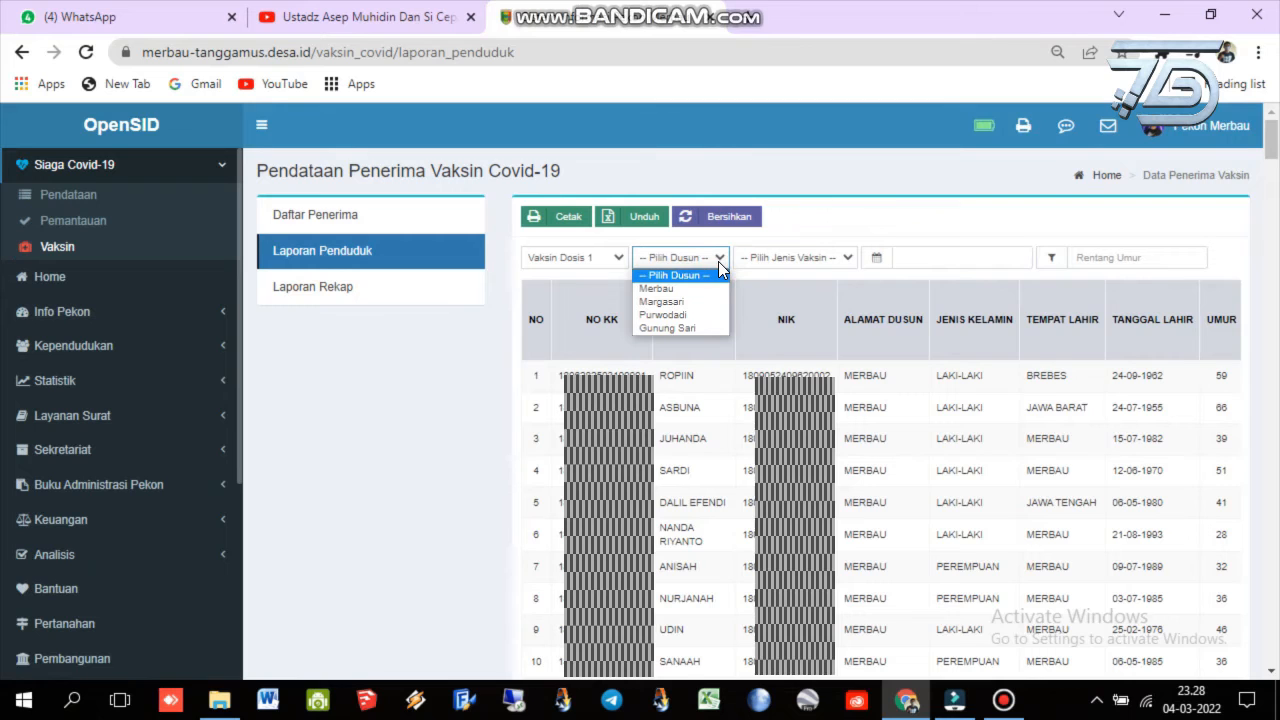
click(668, 290)
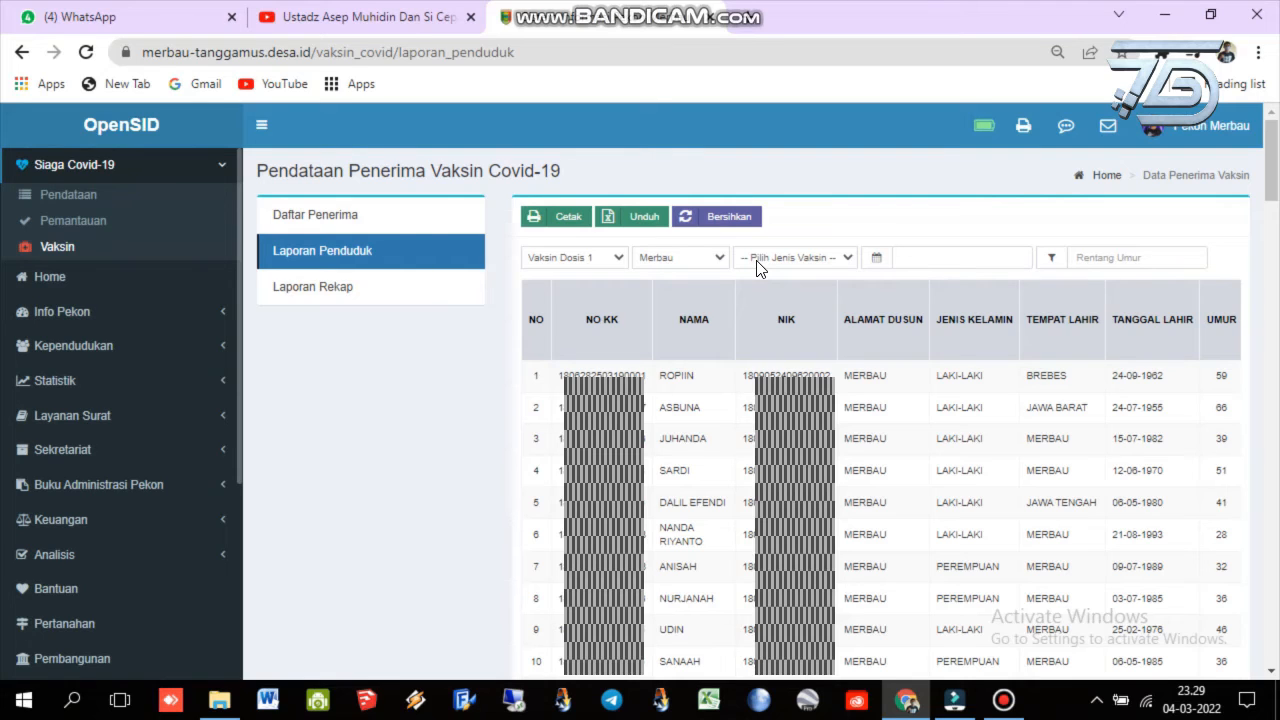
click(820, 262)
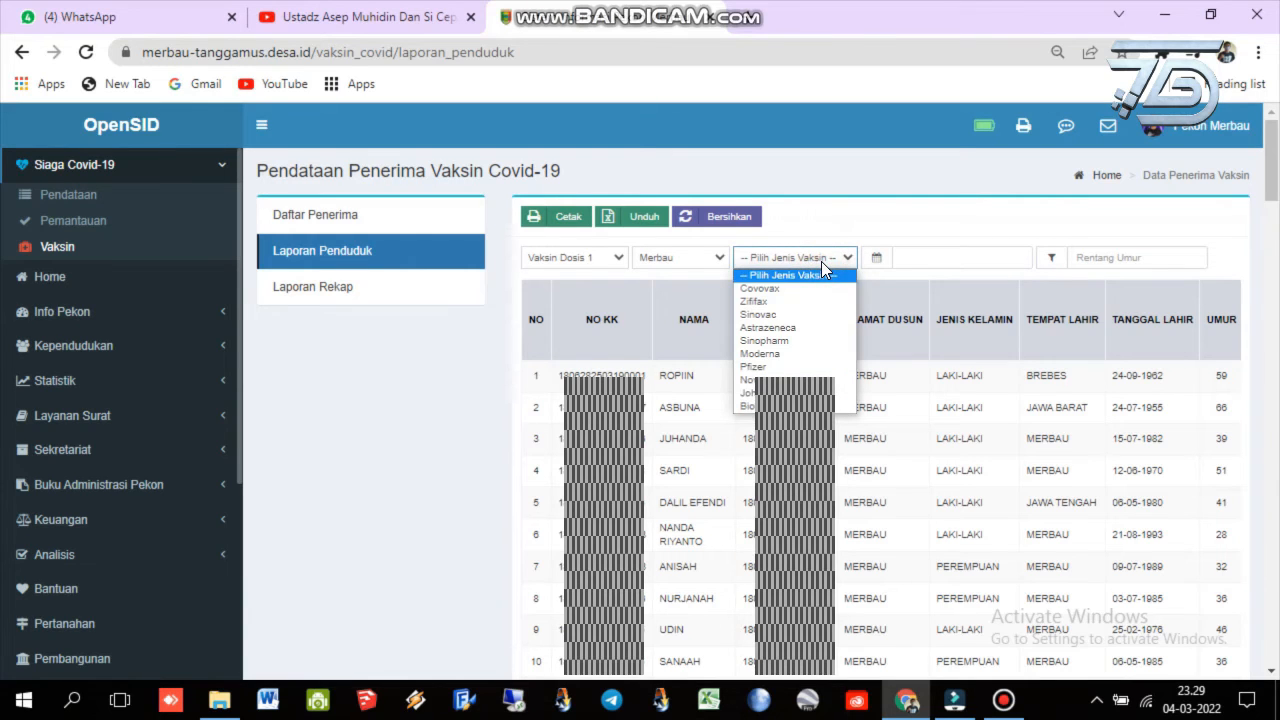
click(758, 316)
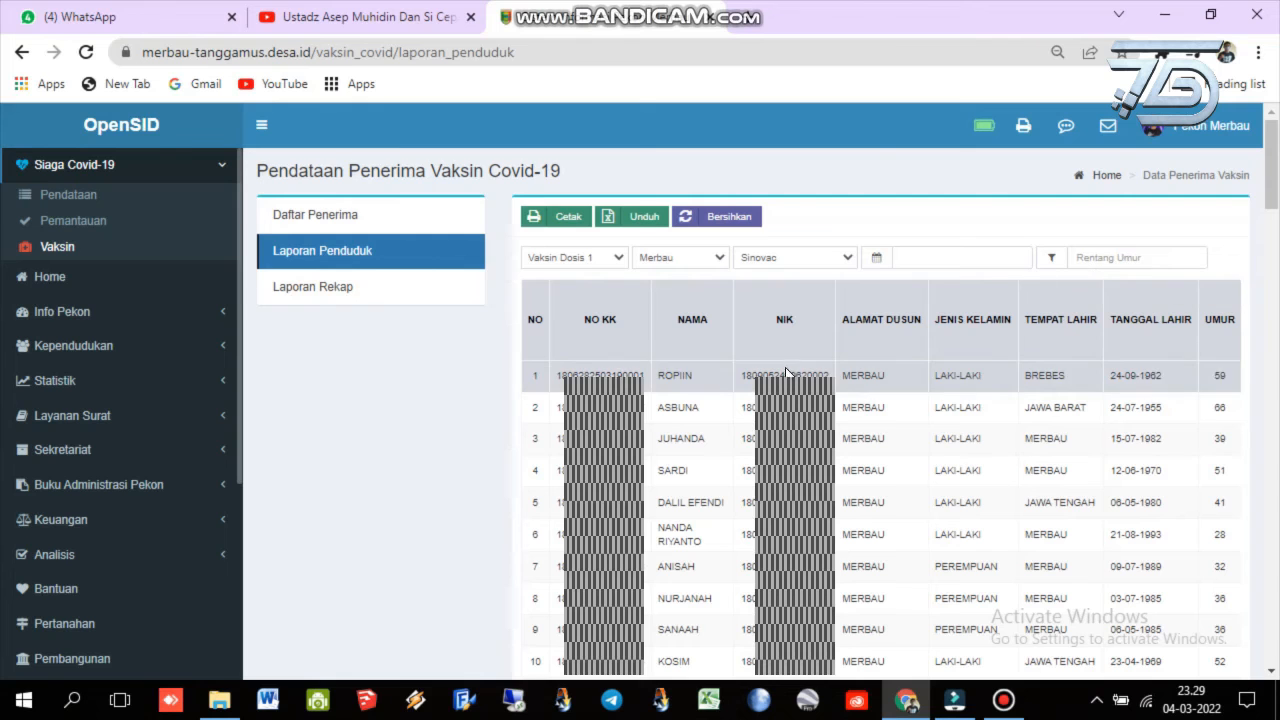
- Generate the print version of the filtered resident report, review it down to the signature block, and close it without printing
scroll(897, 403, down, 20)
drag(866, 587, 1069, 586)
scroll(1074, 524, up, 20)
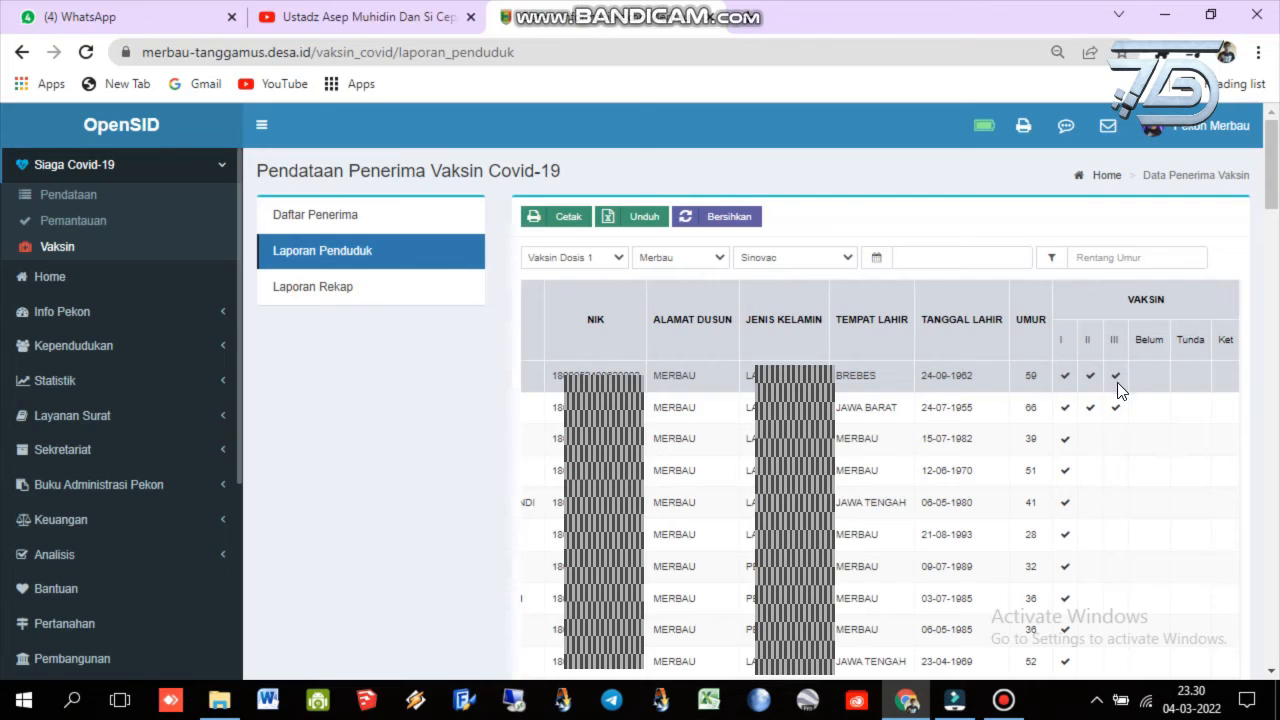
scroll(750, 458, down, 5)
scroll(750, 458, up, 5)
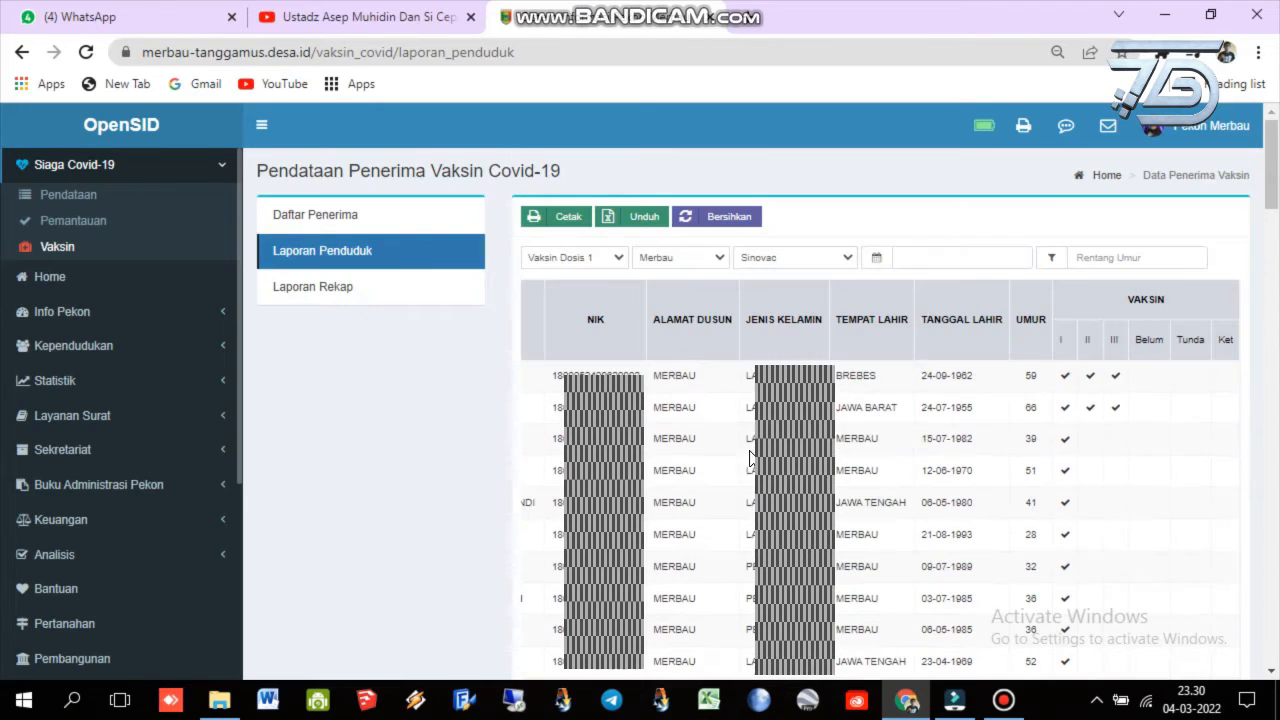
click(570, 216)
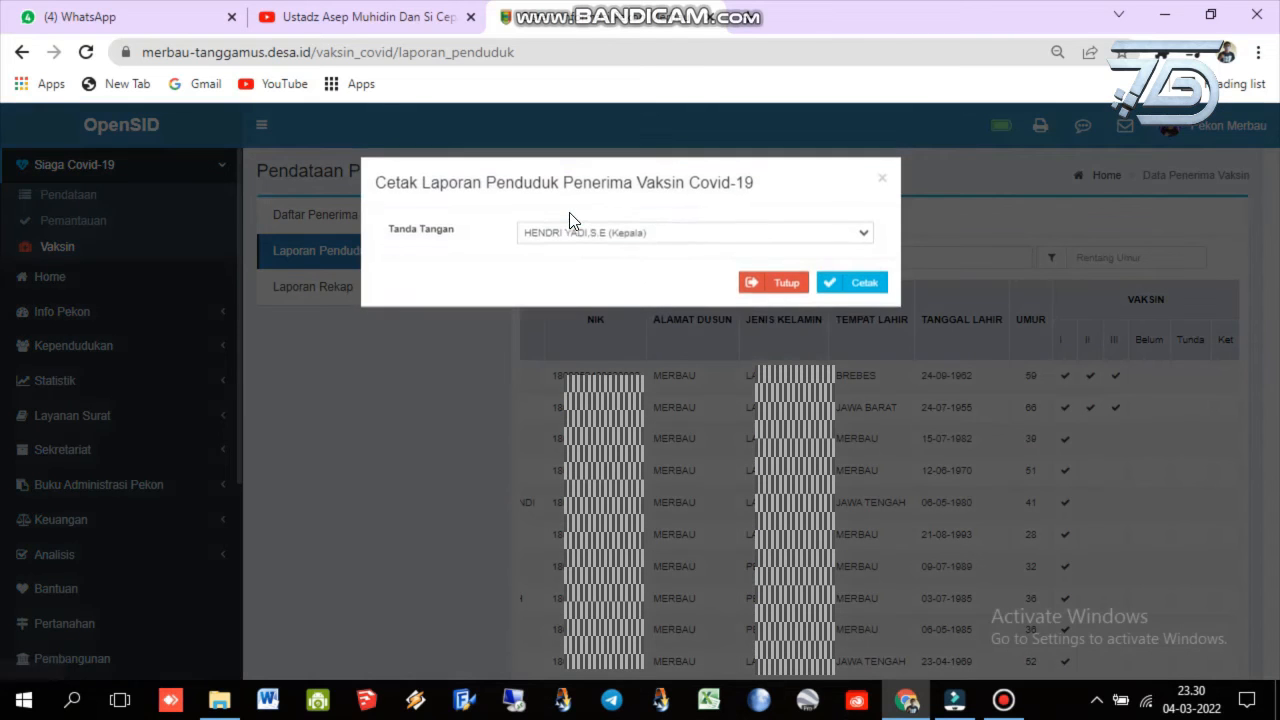
click(852, 287)
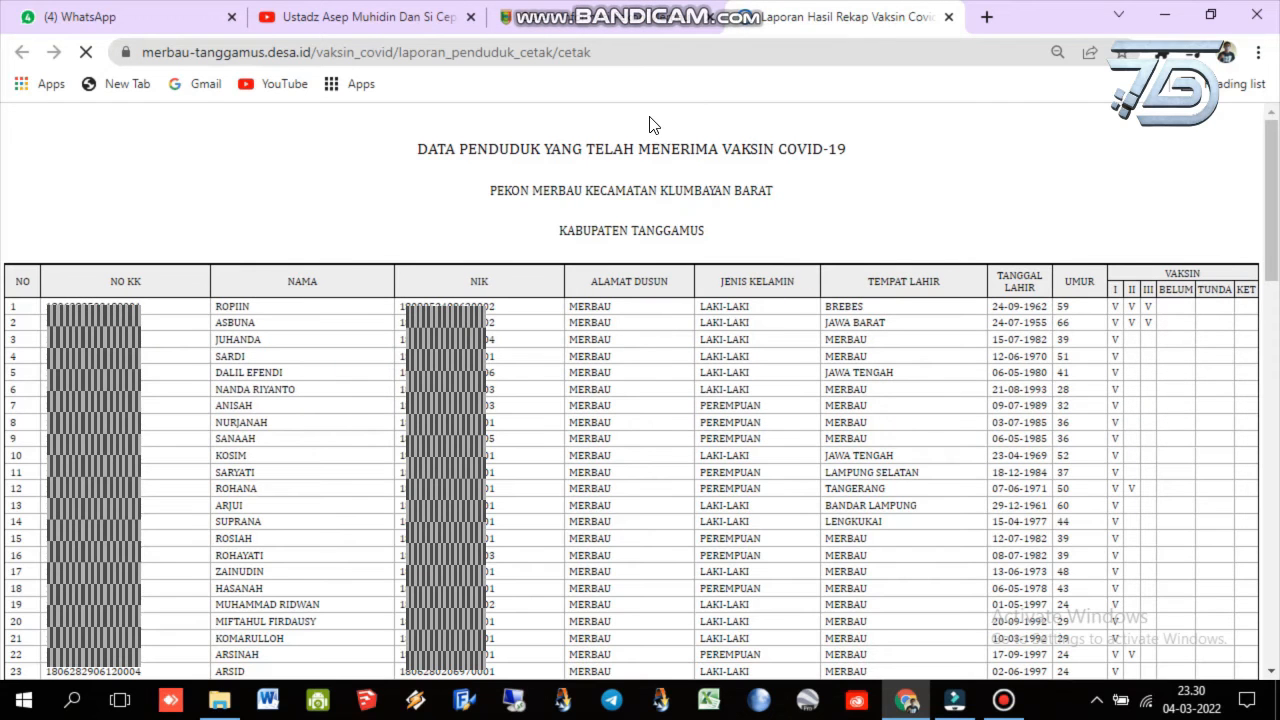
scroll(953, 412, down, 14)
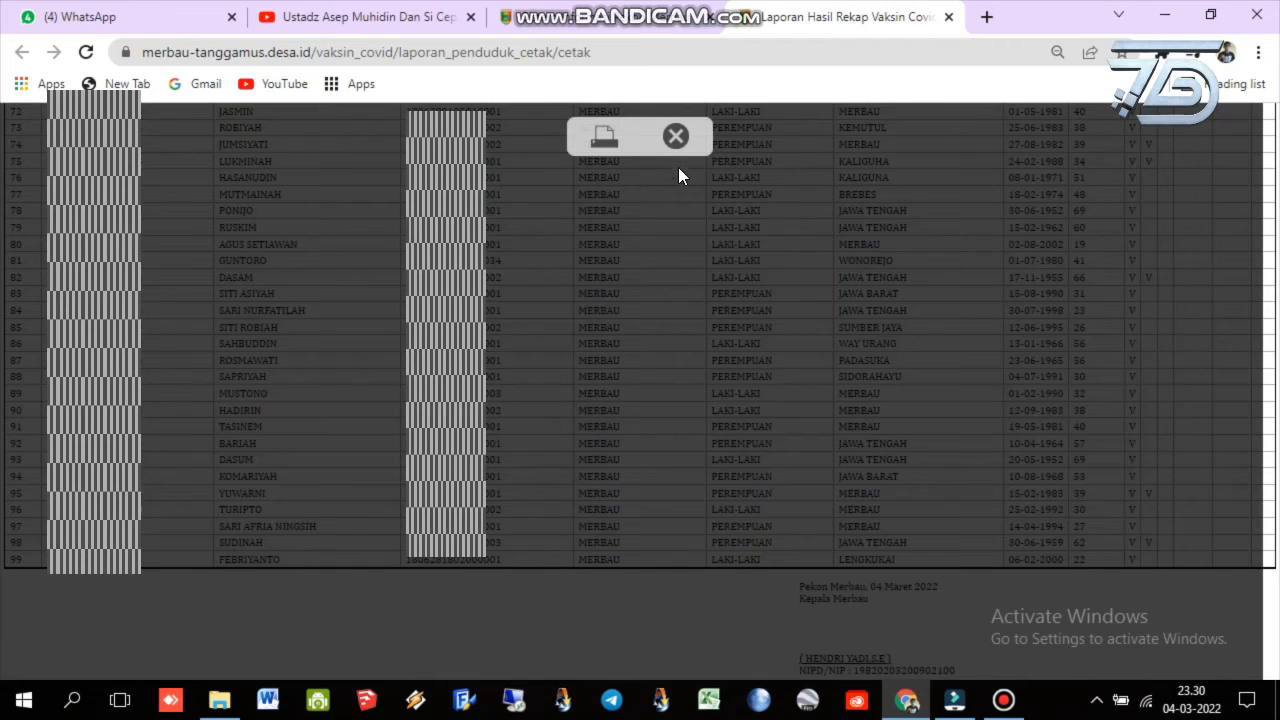
click(676, 136)
click(880, 184)
- Download the filtered resident report as a spreadsheet and open the downloaded file in Excel despite its mismatched format
click(645, 222)
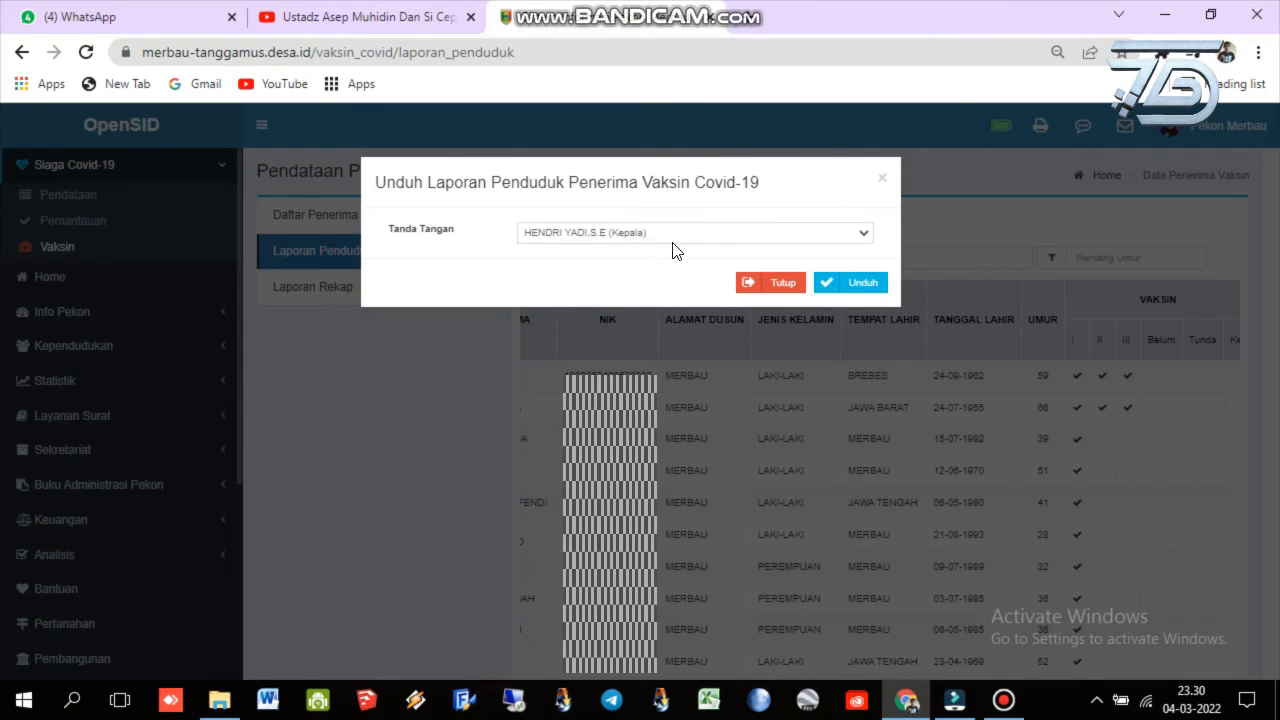
click(842, 287)
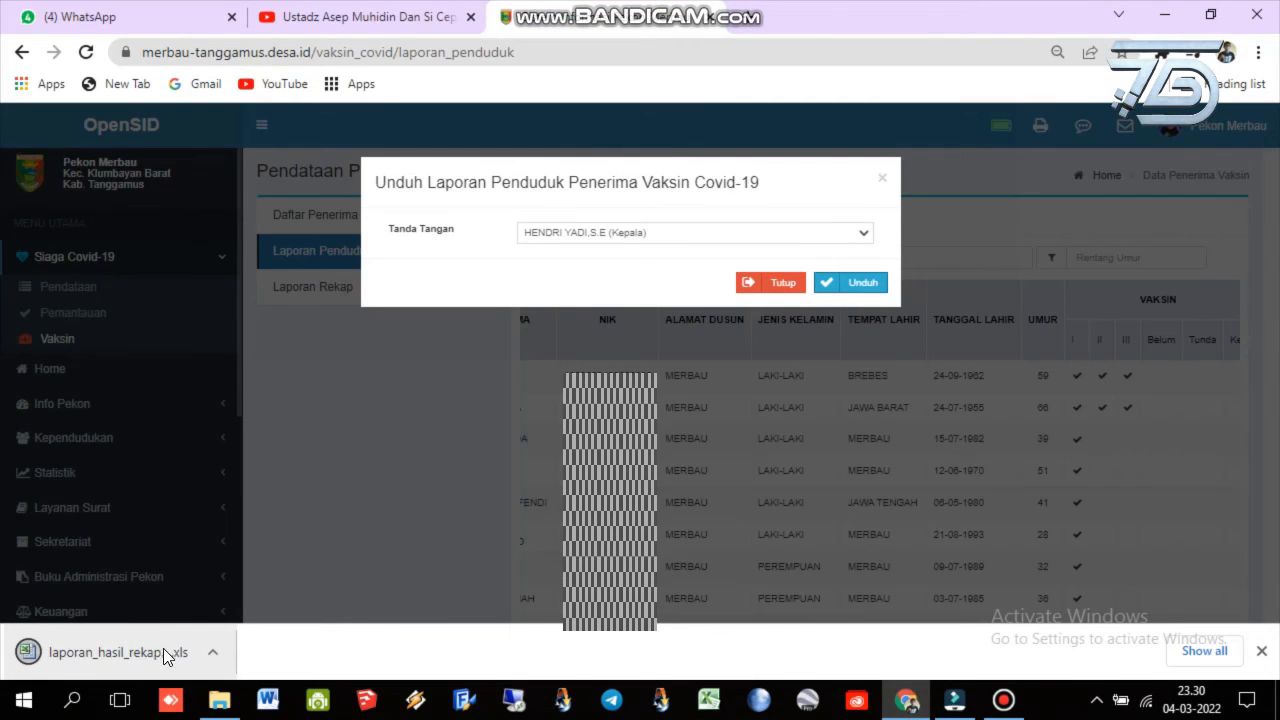
click(216, 652)
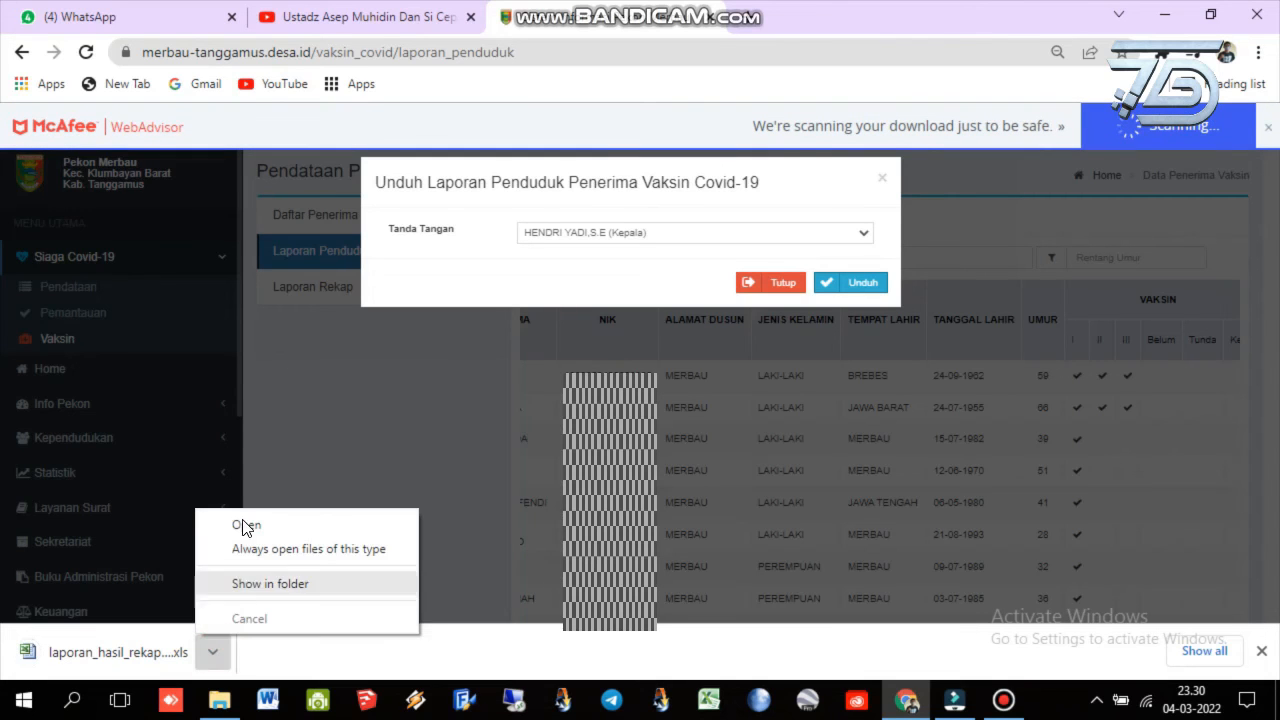
click(246, 533)
click(219, 653)
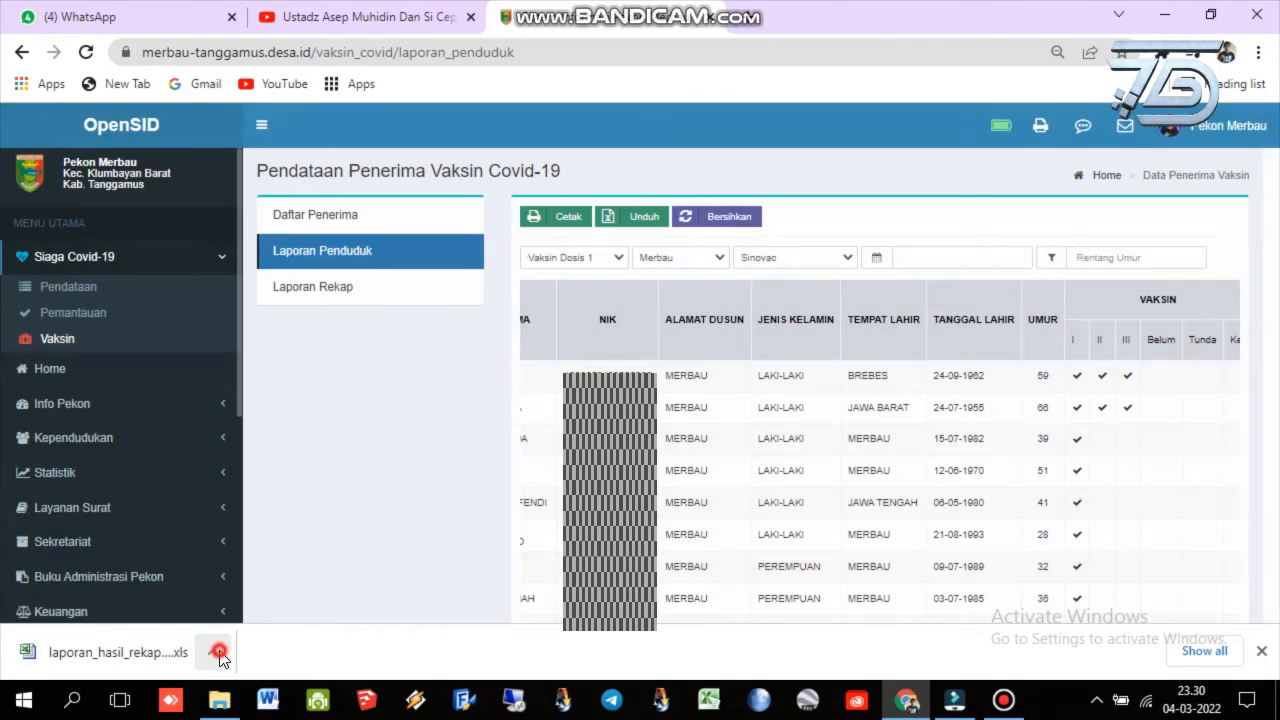
click(243, 533)
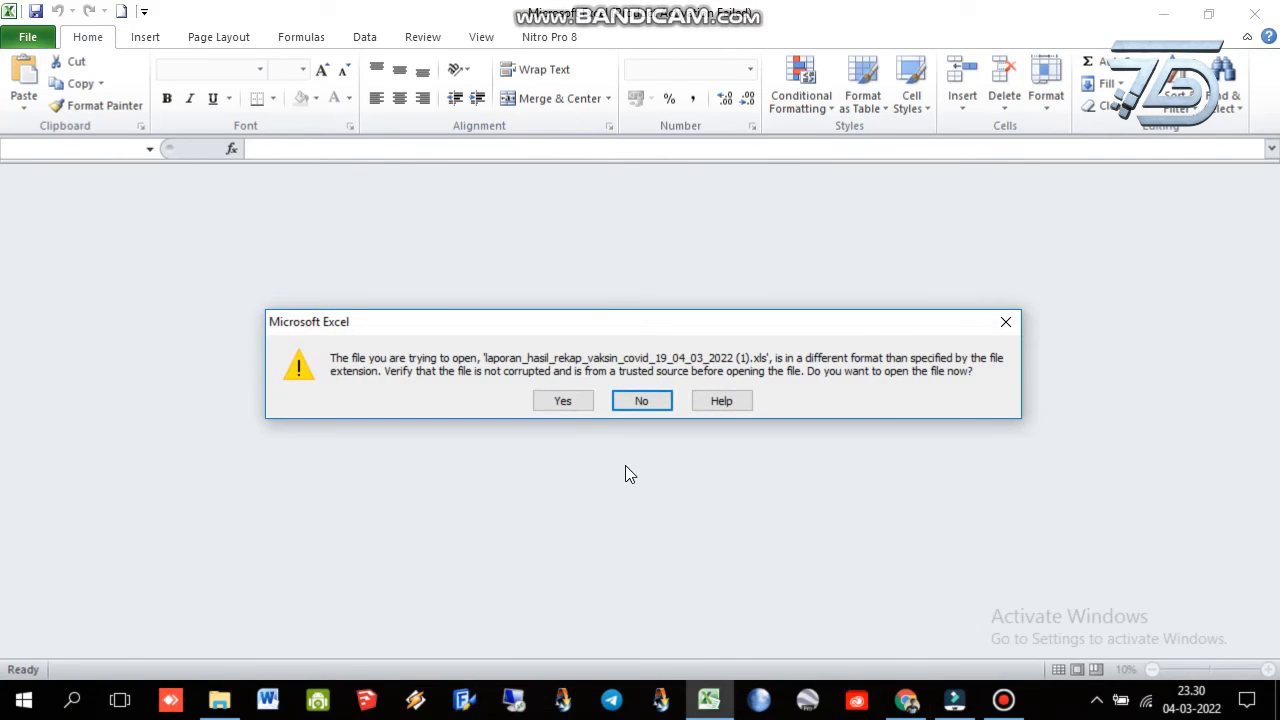
click(560, 405)
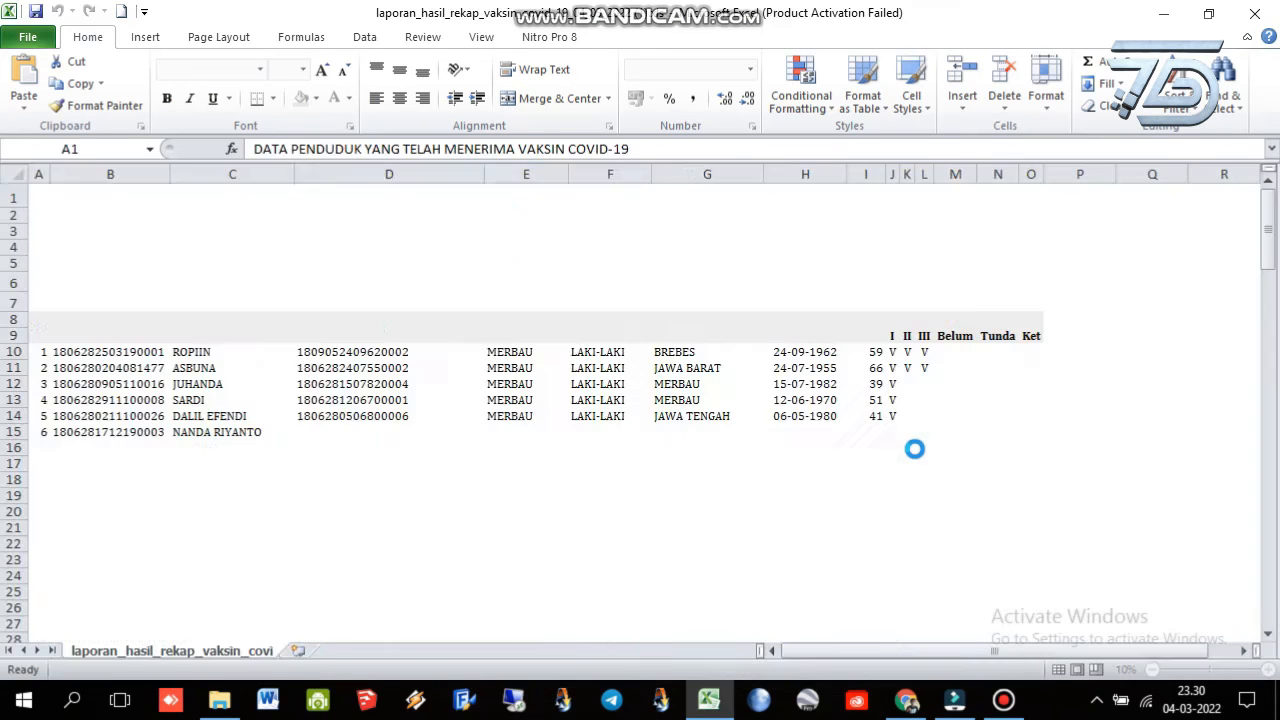
- Examine the downloaded report's resident rows, vaccine dose columns and closing signature block from start to end
click(712, 414)
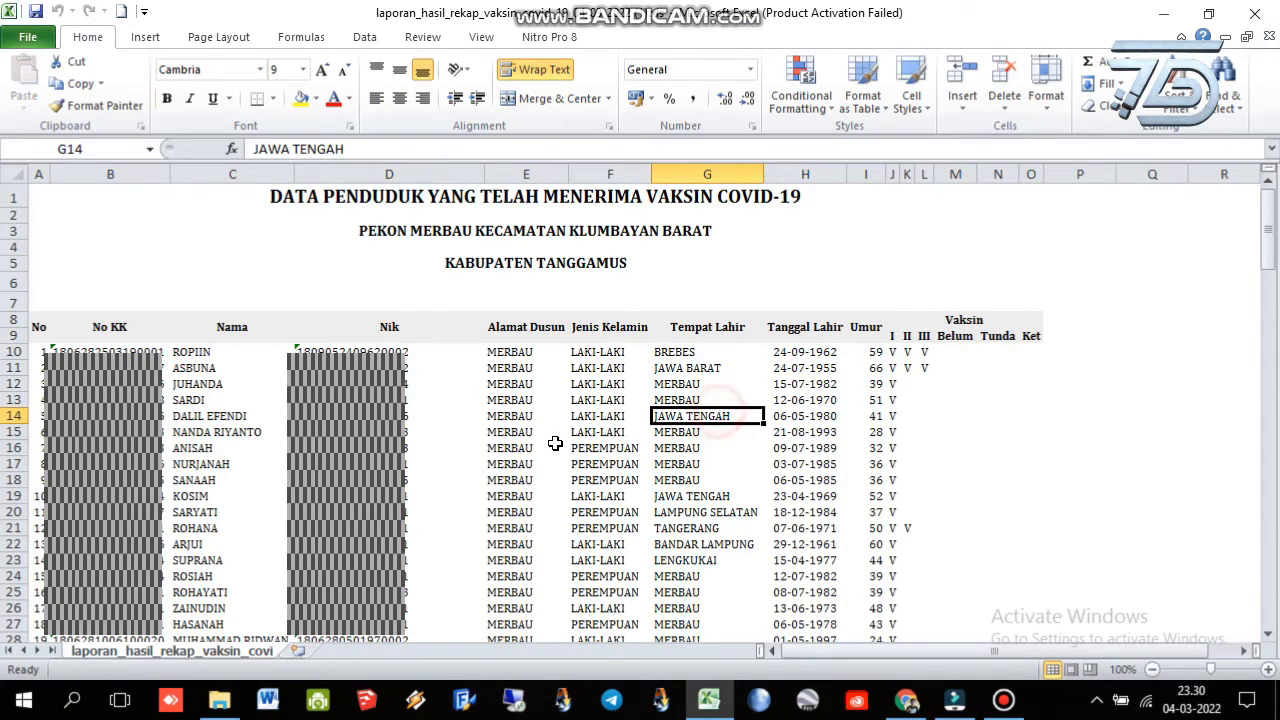
scroll(546, 443, down, 12)
scroll(546, 443, down, 20)
scroll(546, 443, up, 6)
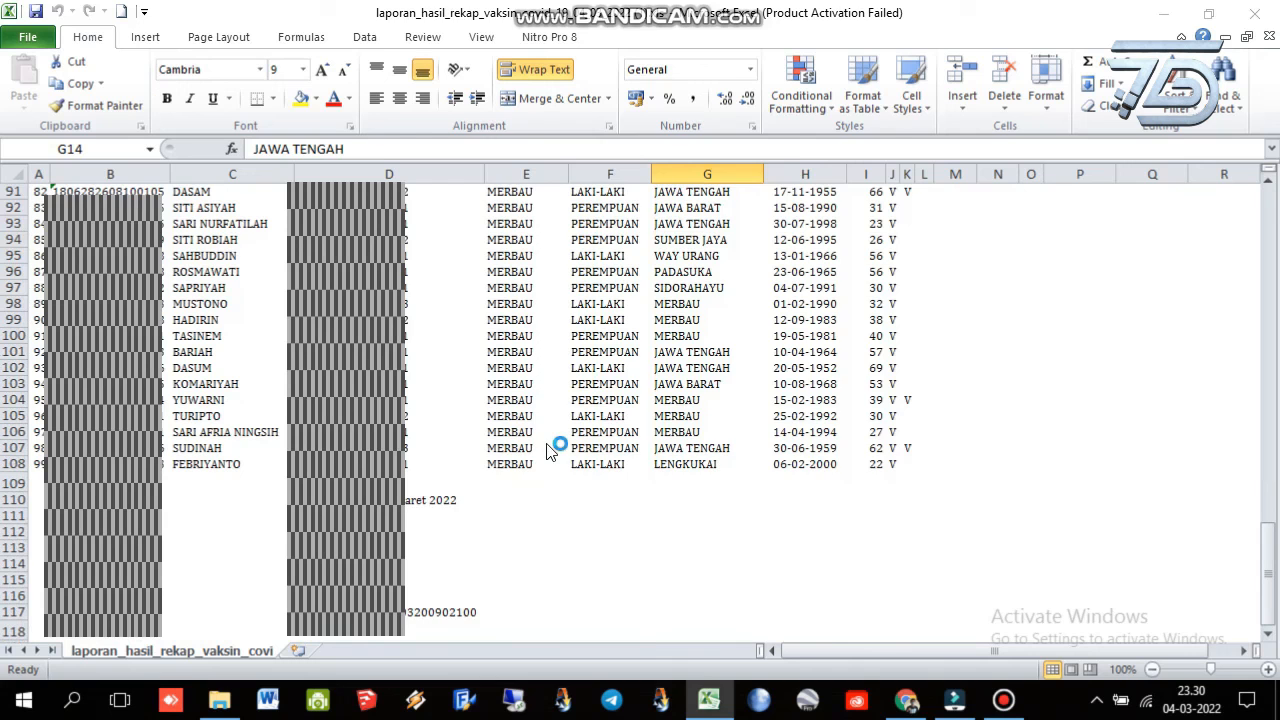
click(818, 546)
scroll(490, 518, up, 18)
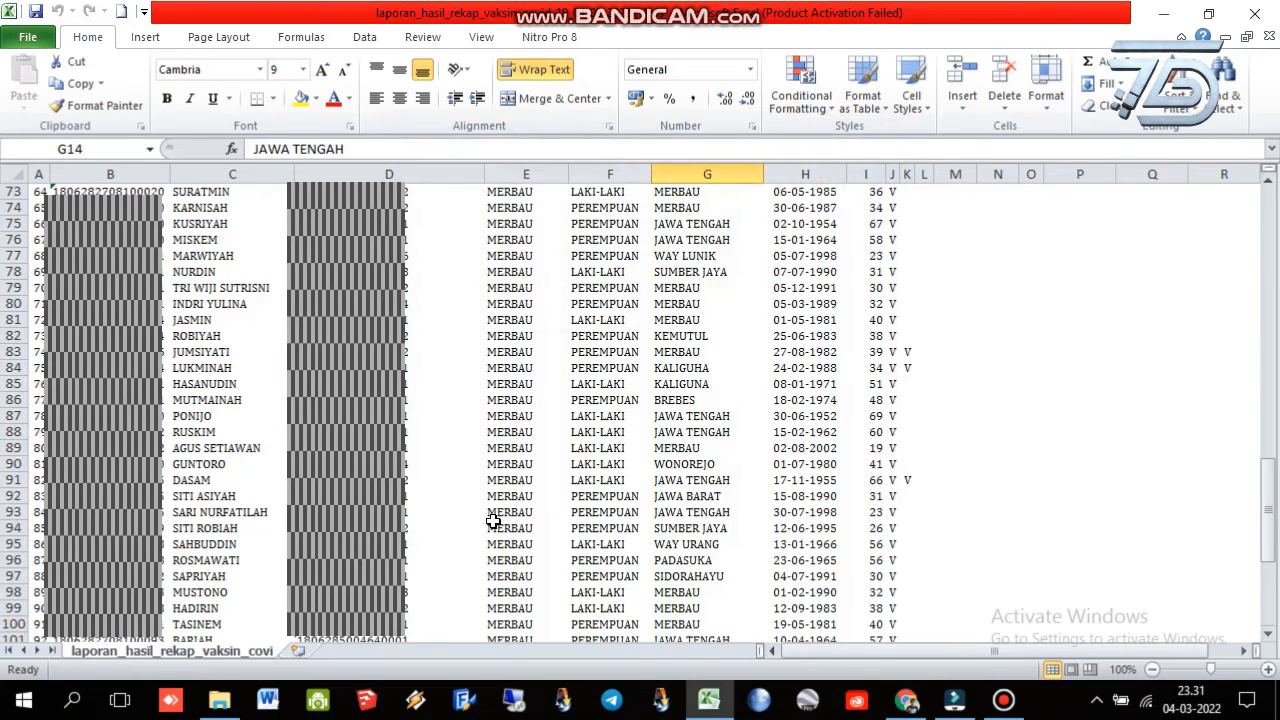
scroll(485, 512, up, 12)
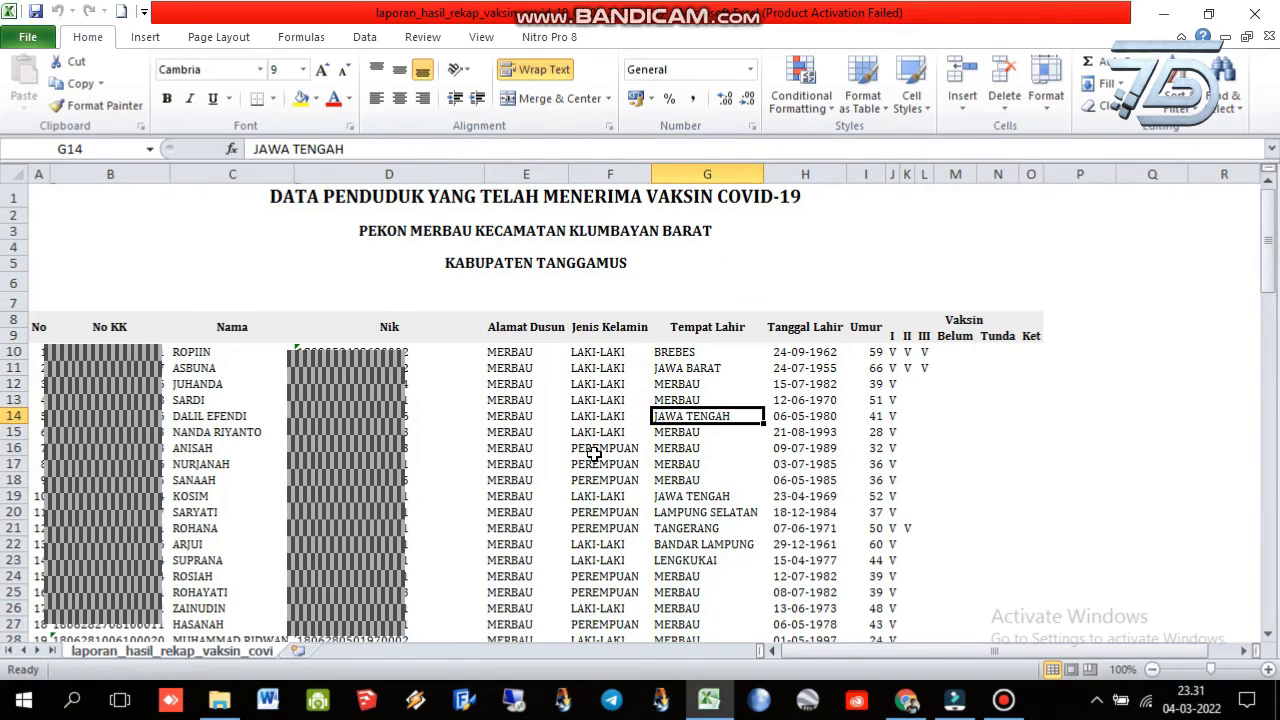
click(940, 415)
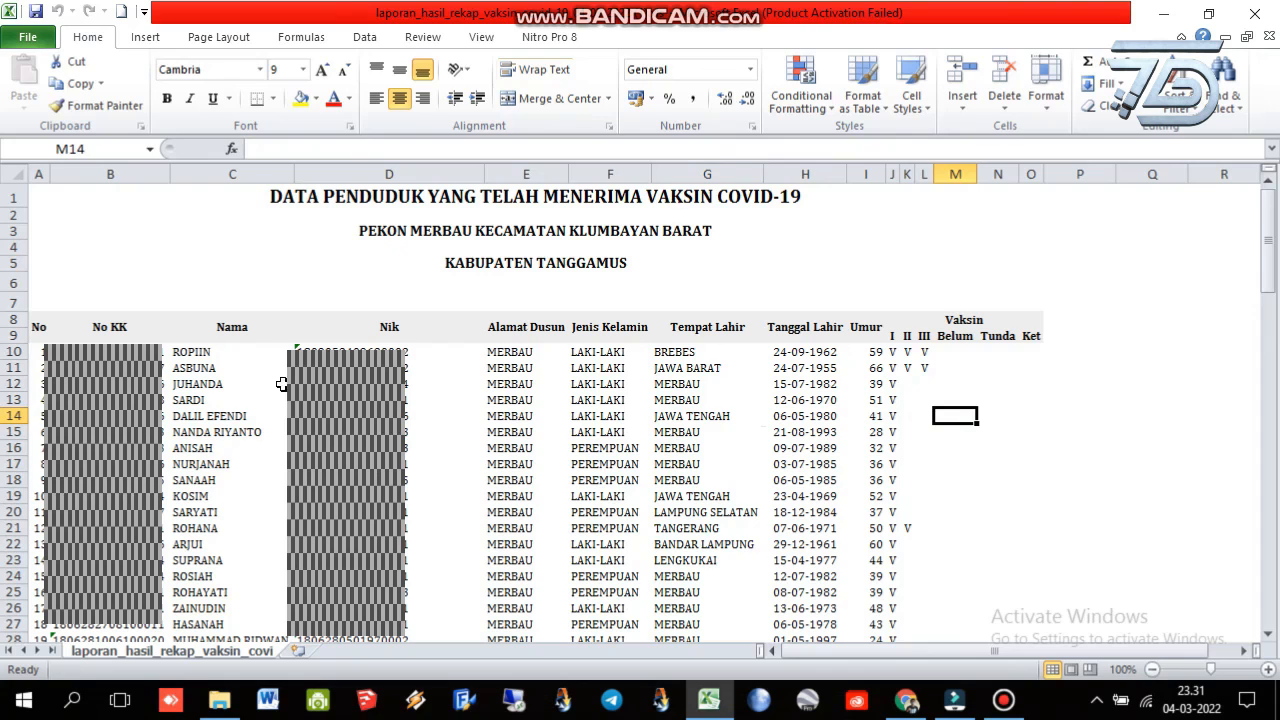